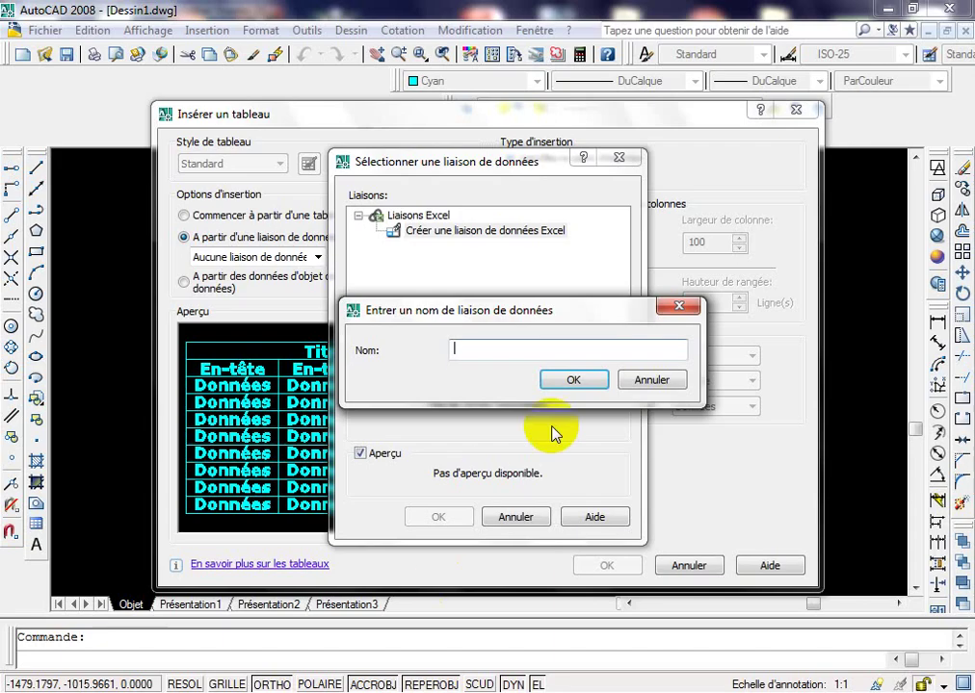
Cancel the data-link naming, data-link selection and table insertion dialogs without changes.
click(632, 381)
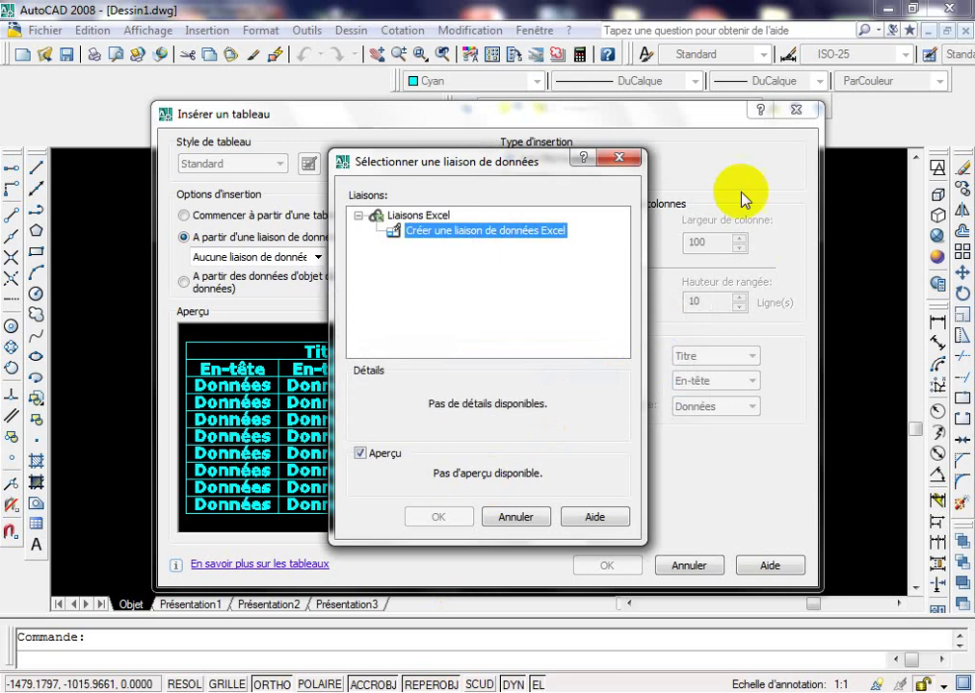
click(627, 157)
click(796, 111)
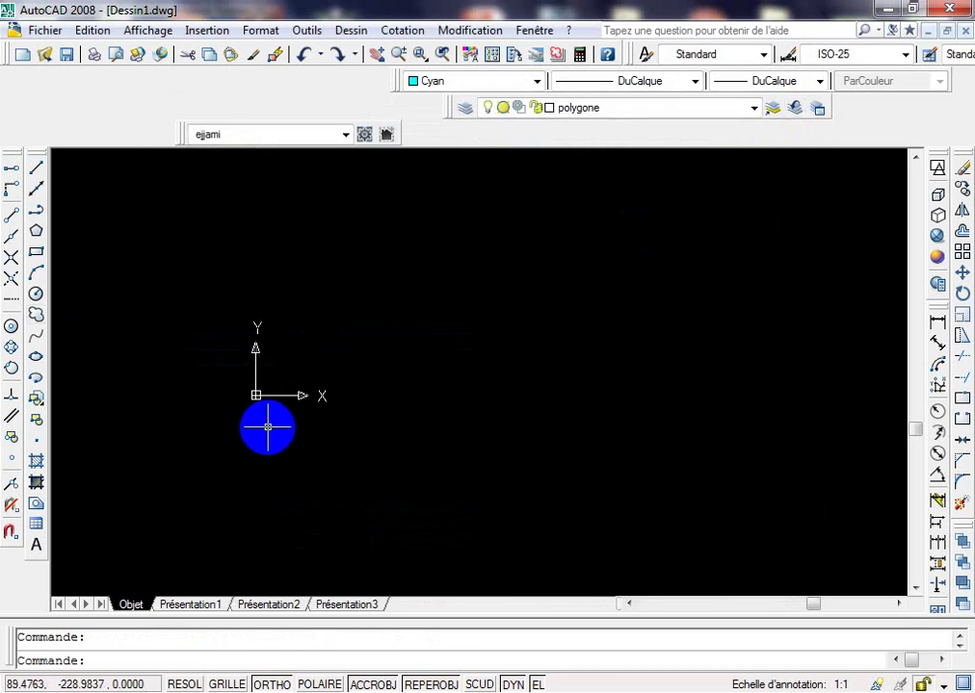
Draw a closed 200 × 20 rectangle from connected lines and zoom to fit it.
middle_drag(267, 426, 170, 534)
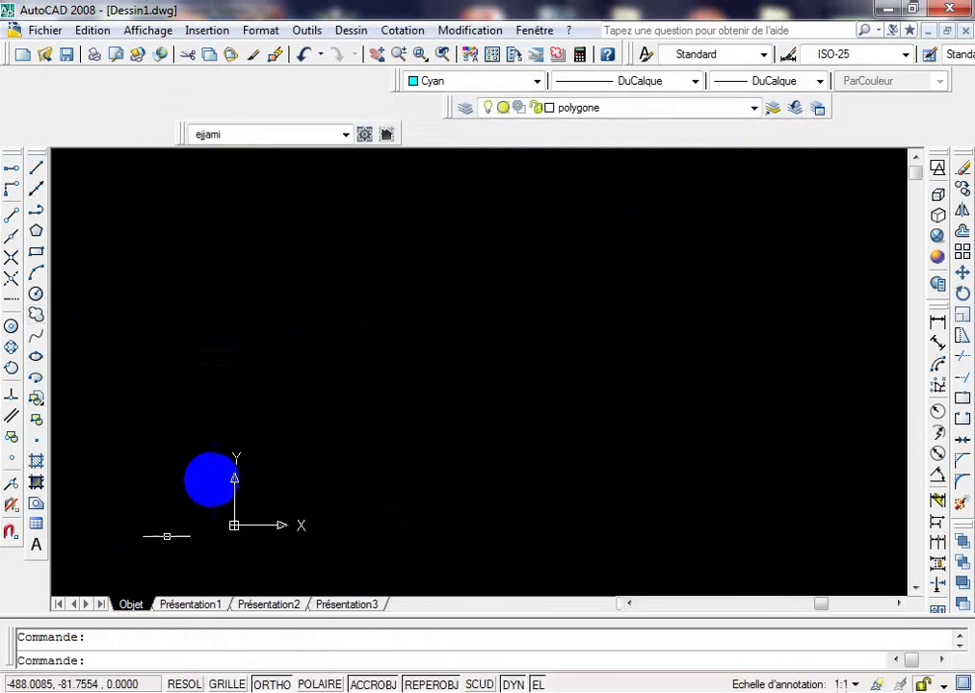
click(38, 169)
click(329, 279)
text(2)
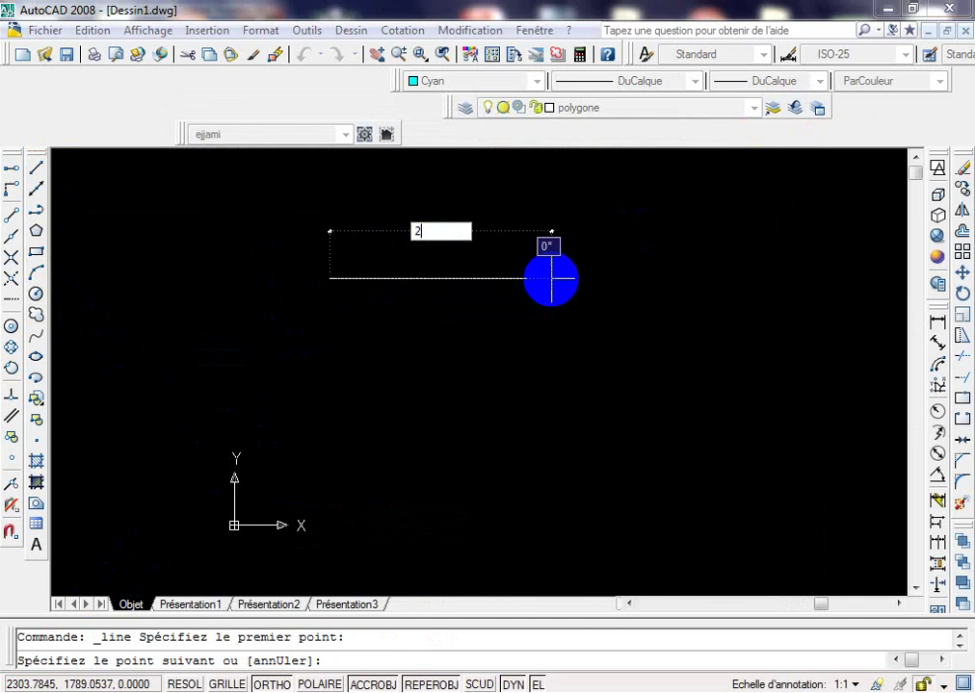
text(00)
key(Return)
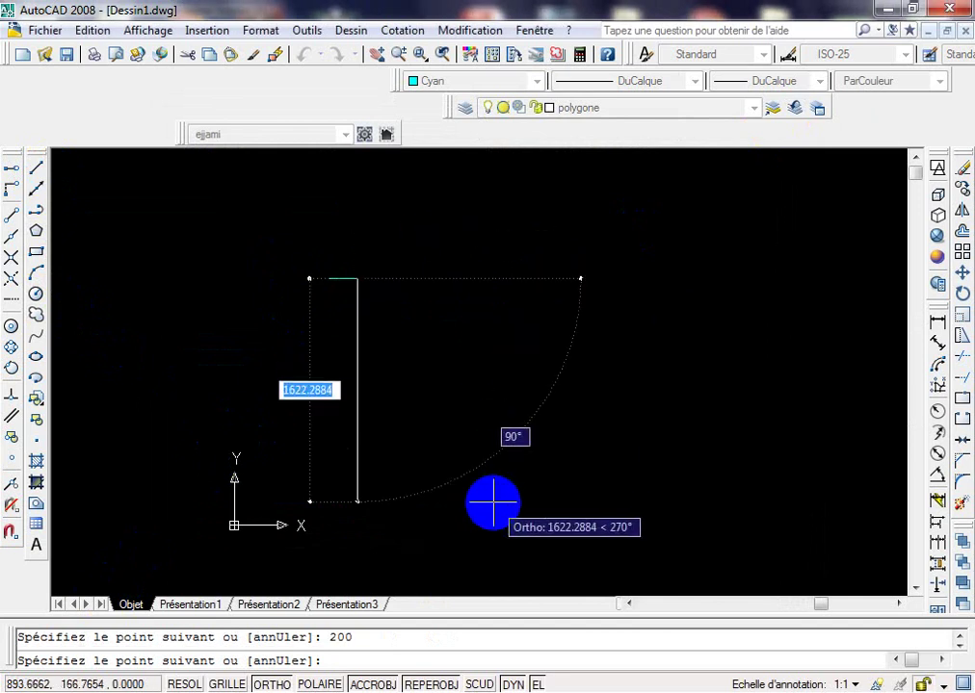
text(20)
key(Return)
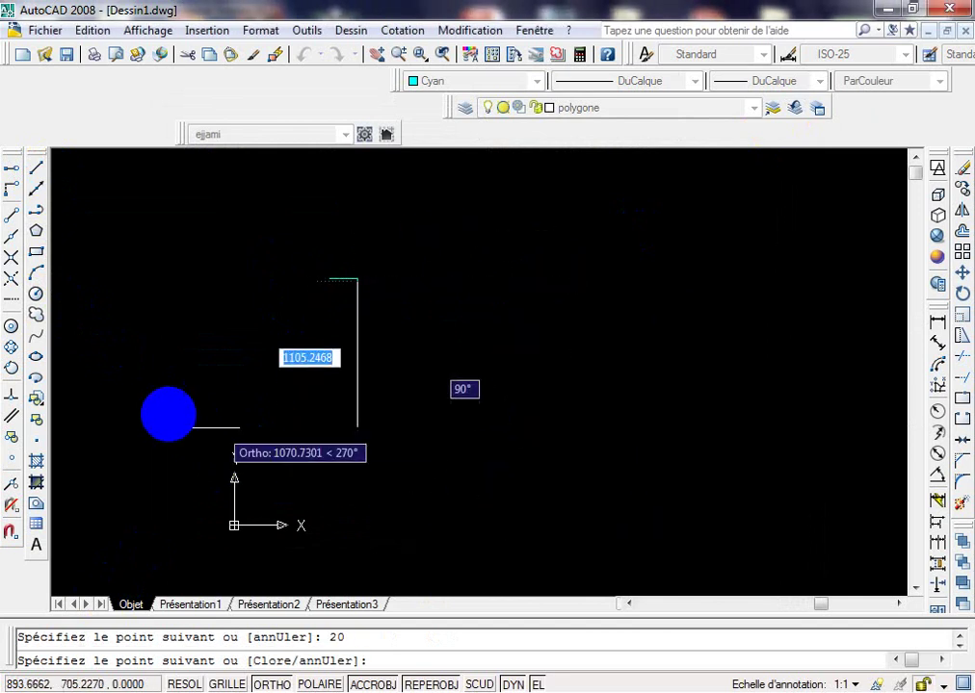
text(200)
key(Return)
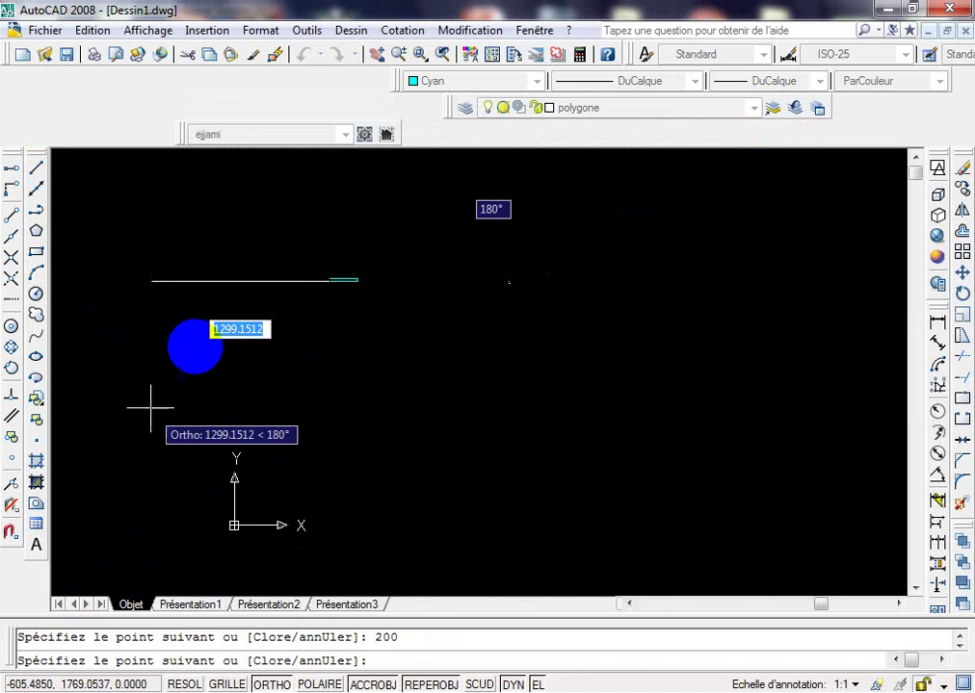
text(20)
key(Return)
key(Return)
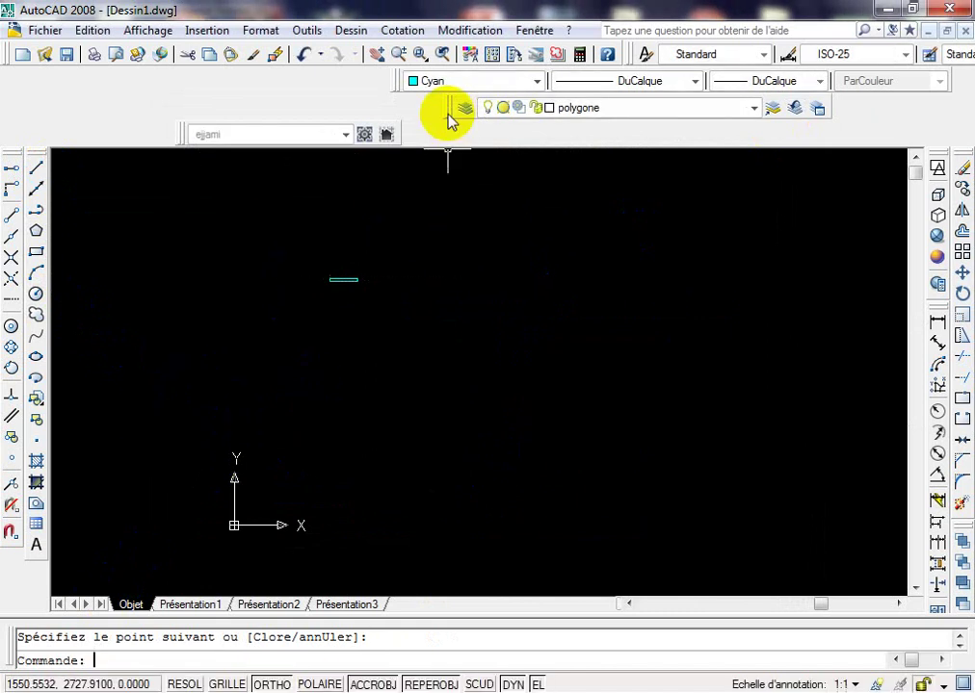
middle_click(337, 363)
scroll(406, 352, down, 2)
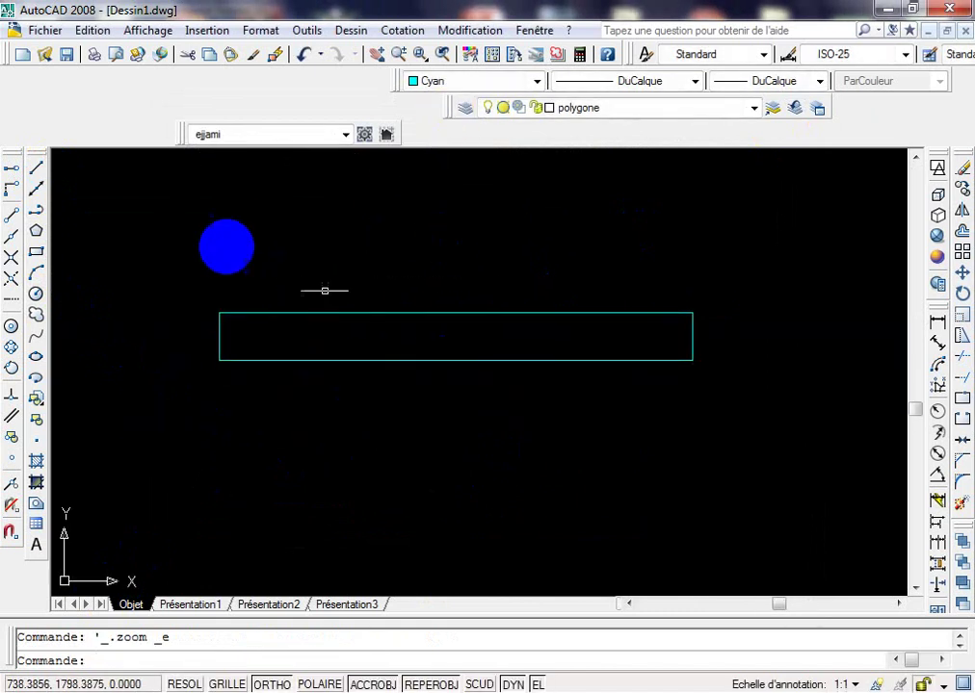
Draw a line across the rectangle from its left edge to its right edge.
click(36, 167)
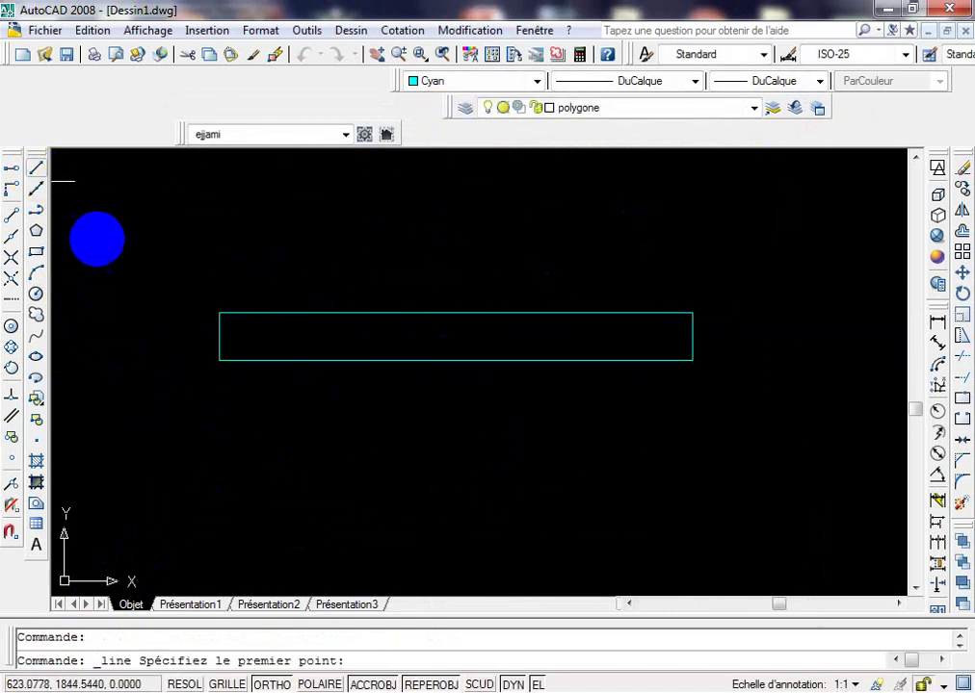
click(220, 337)
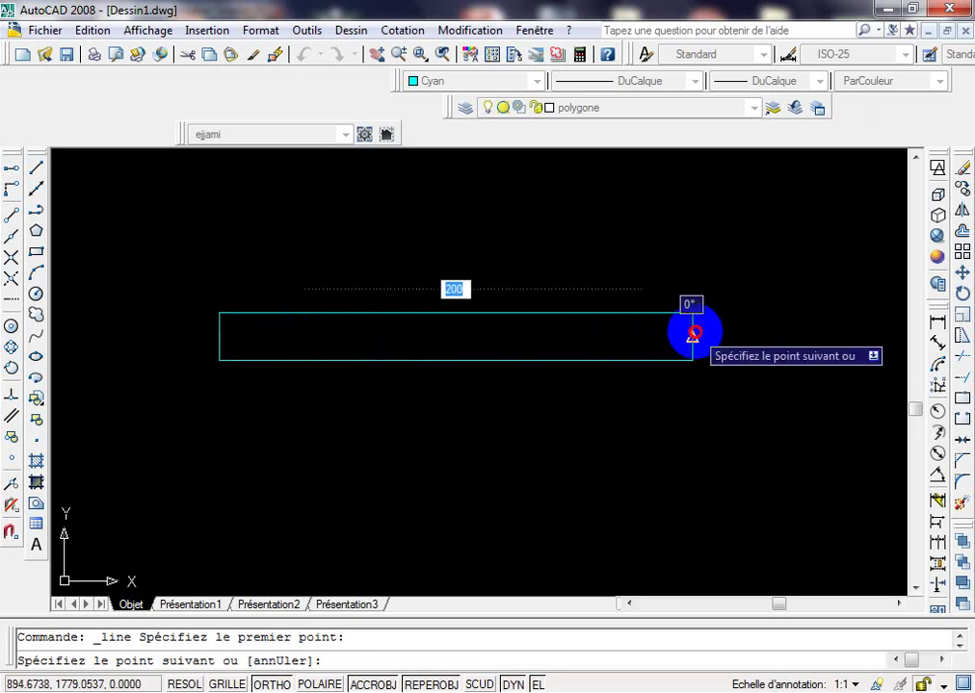
click(690, 336)
key(Escape)
Offset the middle line upward and both end edges inward by 5 units.
click(962, 230)
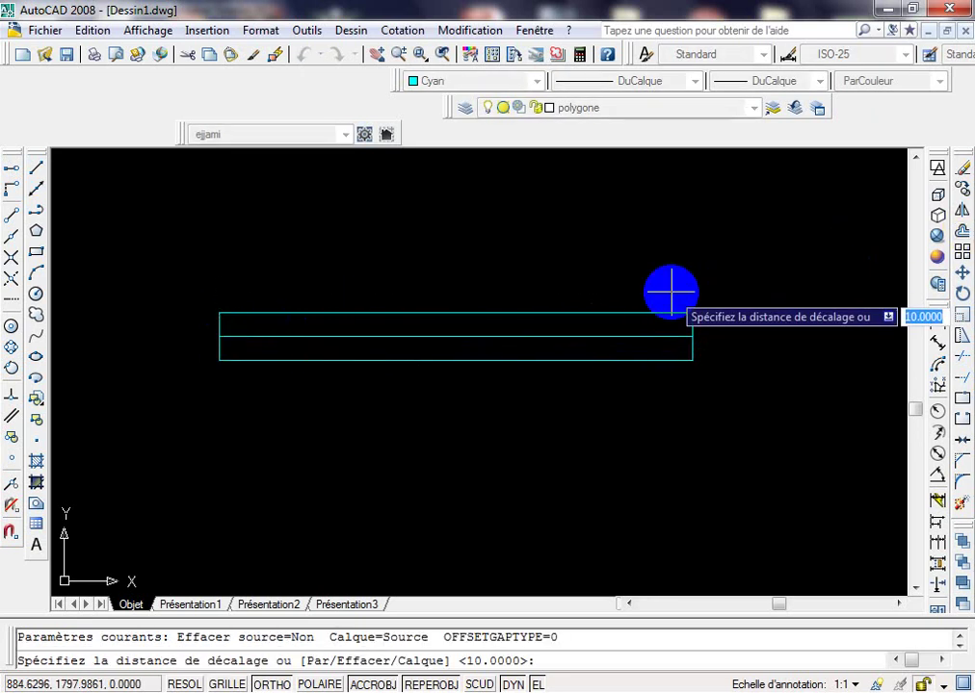
text(5)
key(Return)
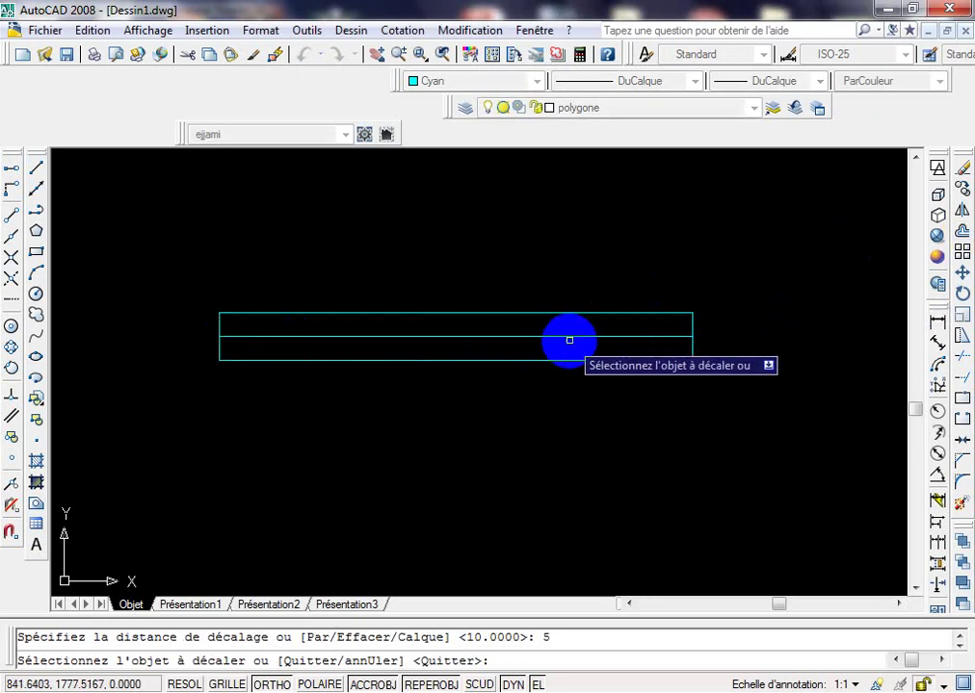
click(570, 336)
click(617, 323)
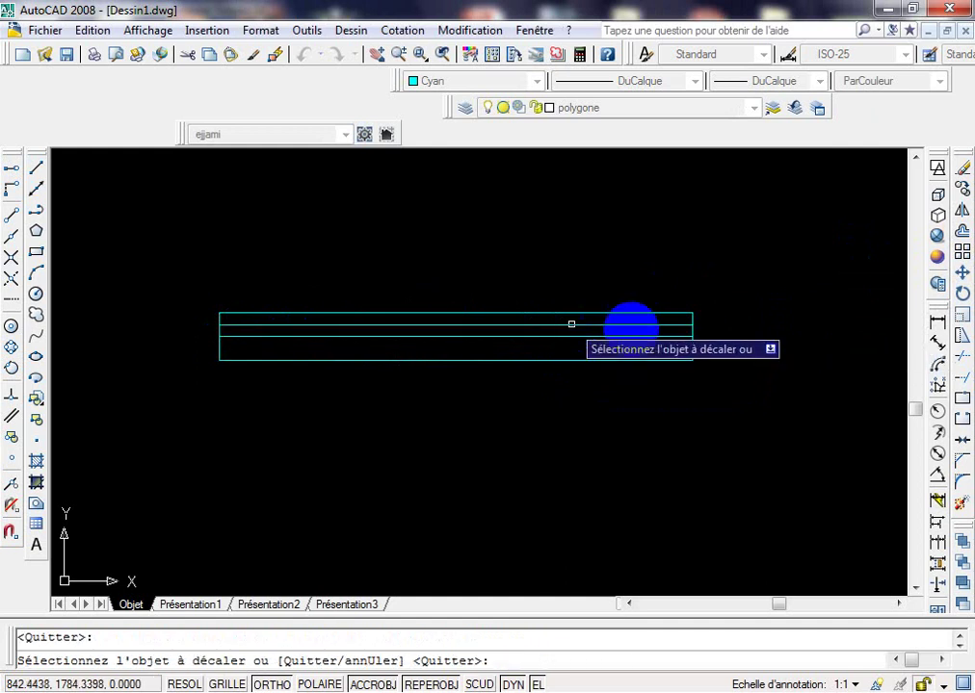
click(691, 348)
click(603, 347)
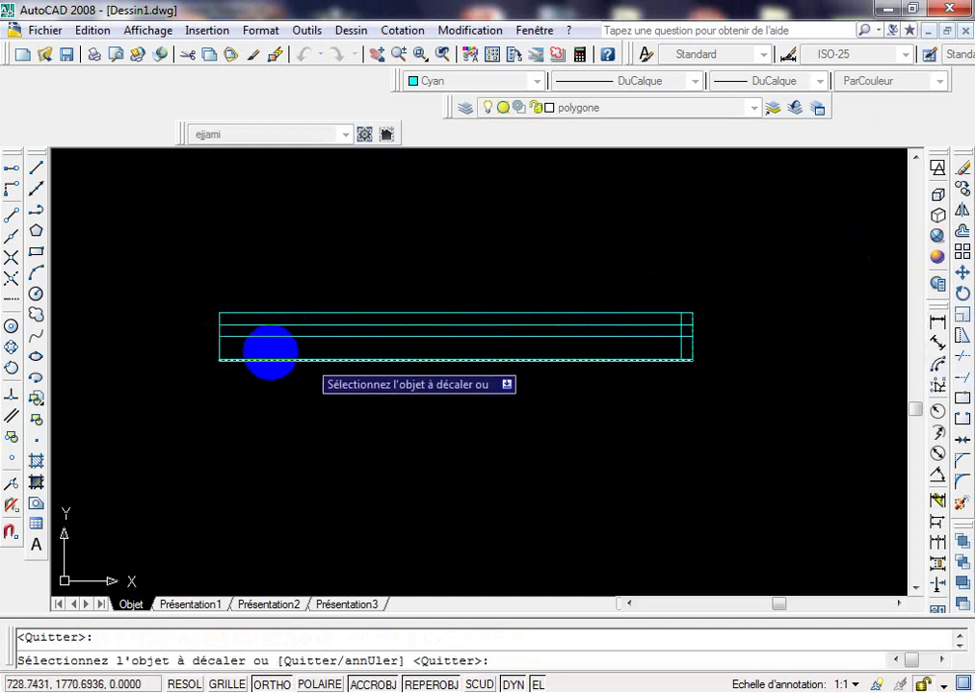
click(311, 355)
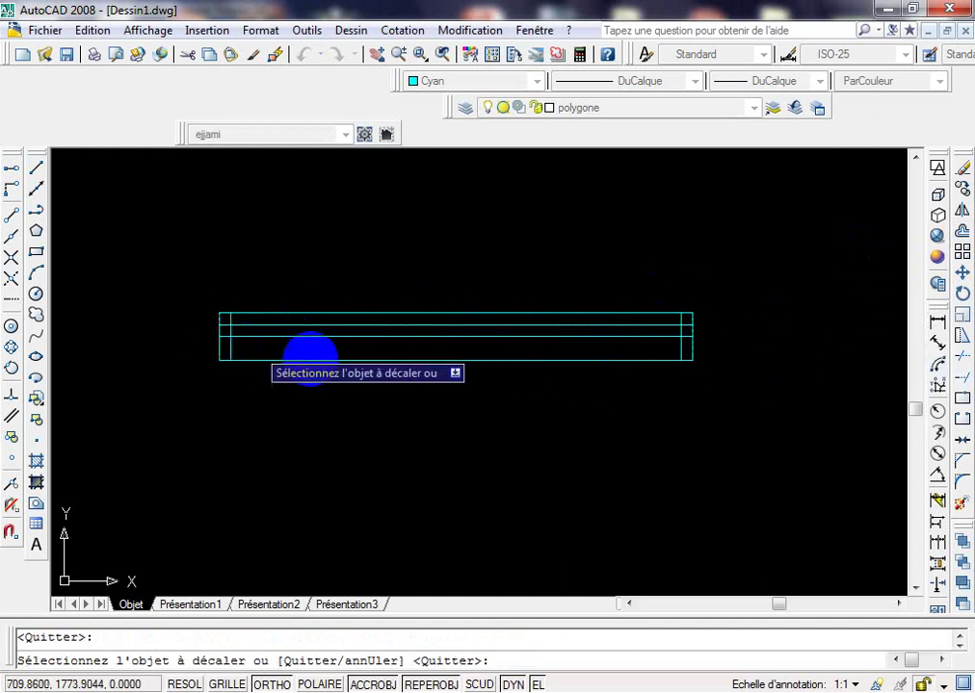
key(Escape)
Trim the inner line's stub sticking past the frame's right end.
click(962, 356)
key(Return)
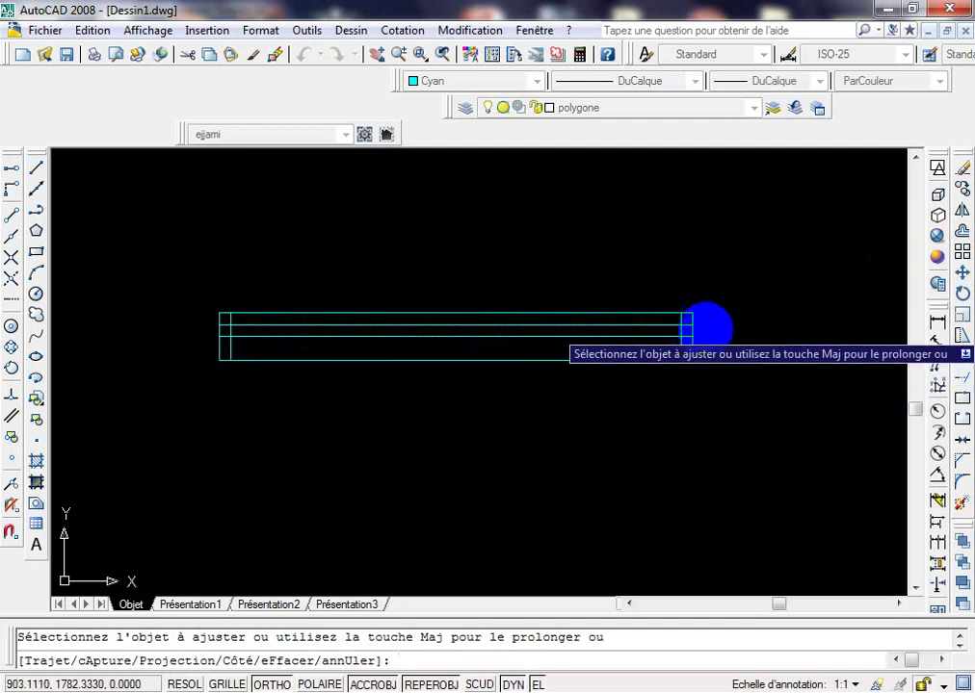
click(685, 328)
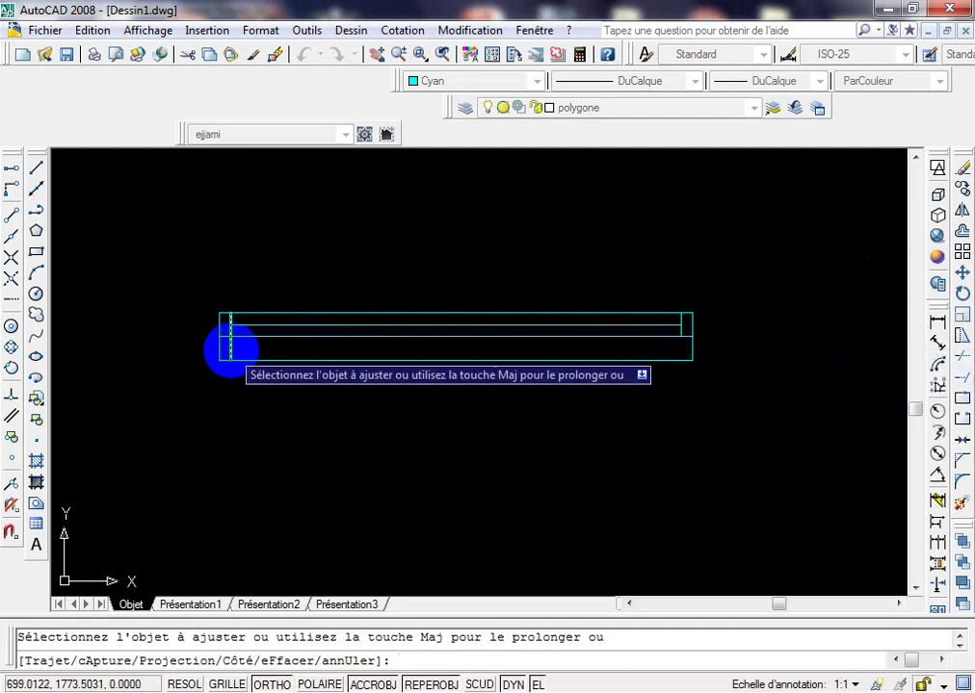
middle_drag(380, 358, 365, 328)
scroll(365, 327, down, 5)
key(Escape)
middle_drag(441, 322, 424, 299)
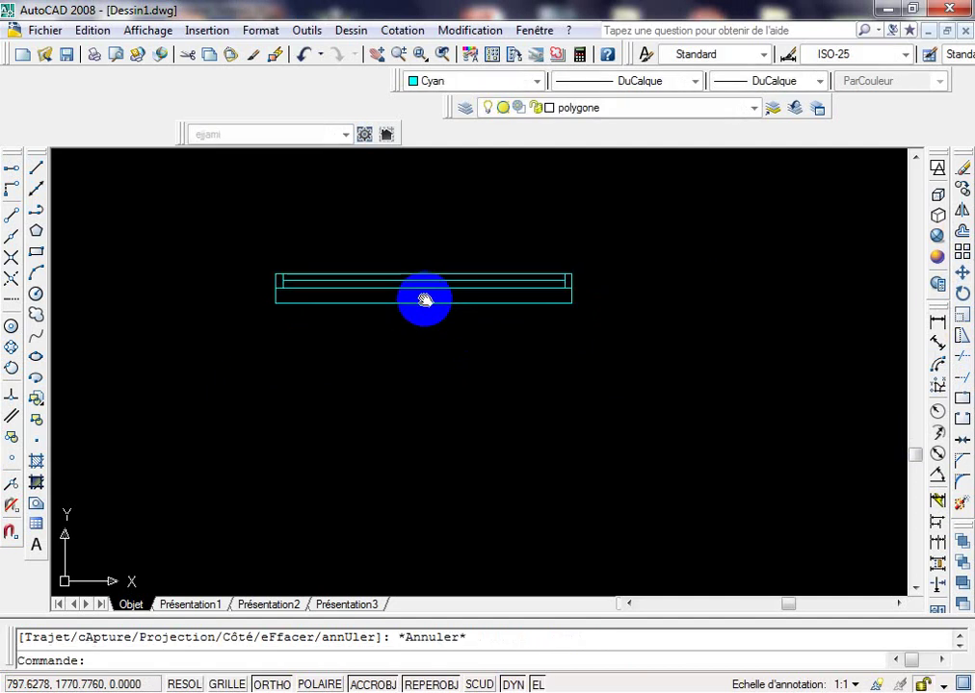
scroll(298, 285, up, 3)
middle_drag(298, 285, 304, 250)
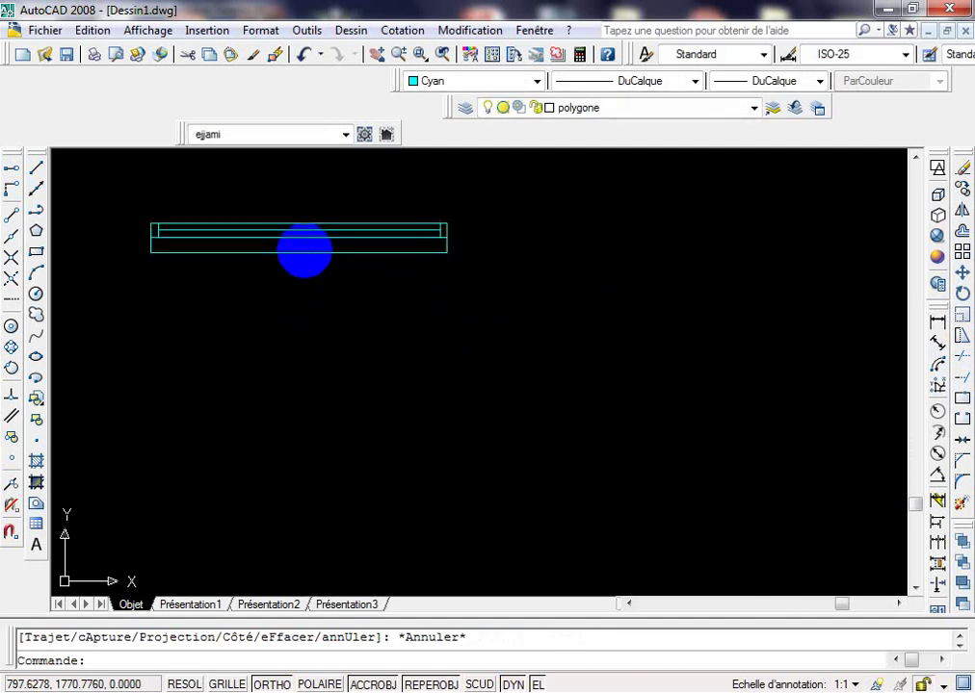
Draw a radius-30 circle below the frame and a radius line to its edge.
click(35, 294)
click(400, 382)
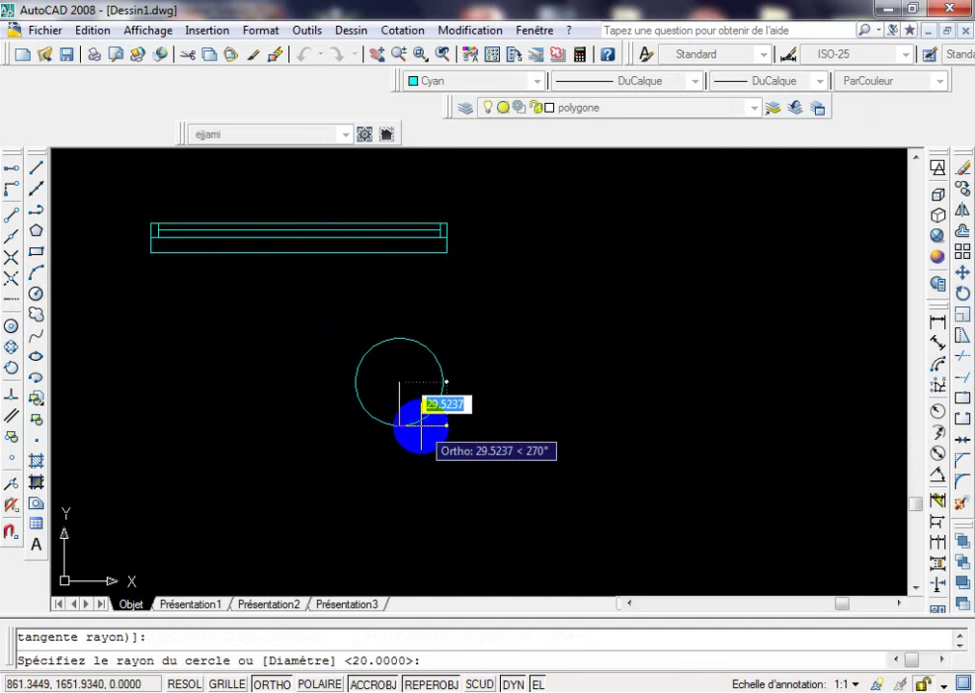
text(30)
key(Return)
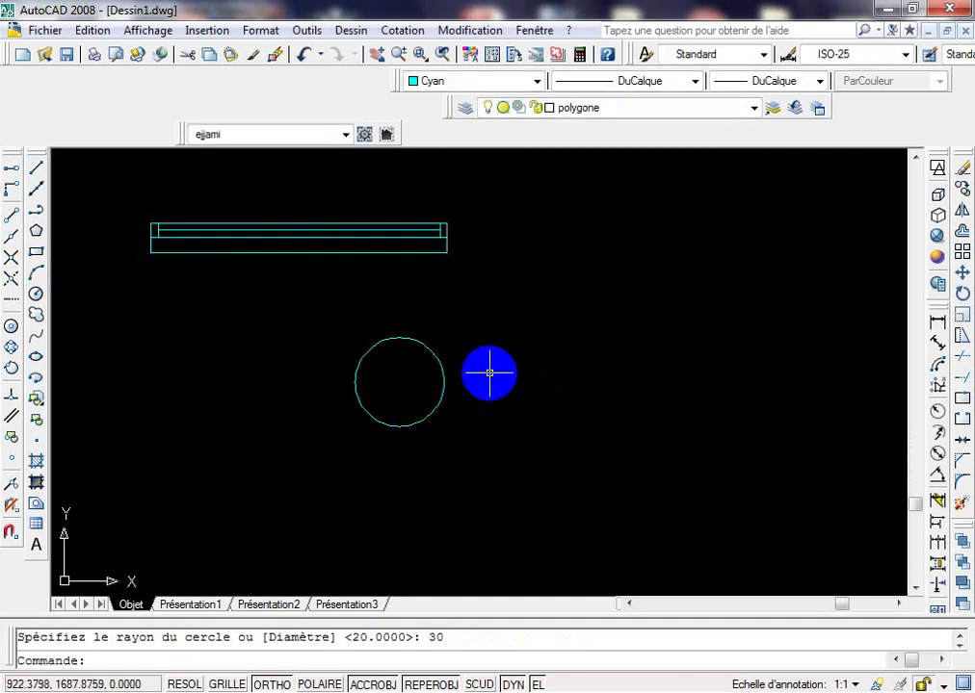
middle_drag(489, 374, 438, 421)
scroll(438, 422, up, 2)
click(36, 168)
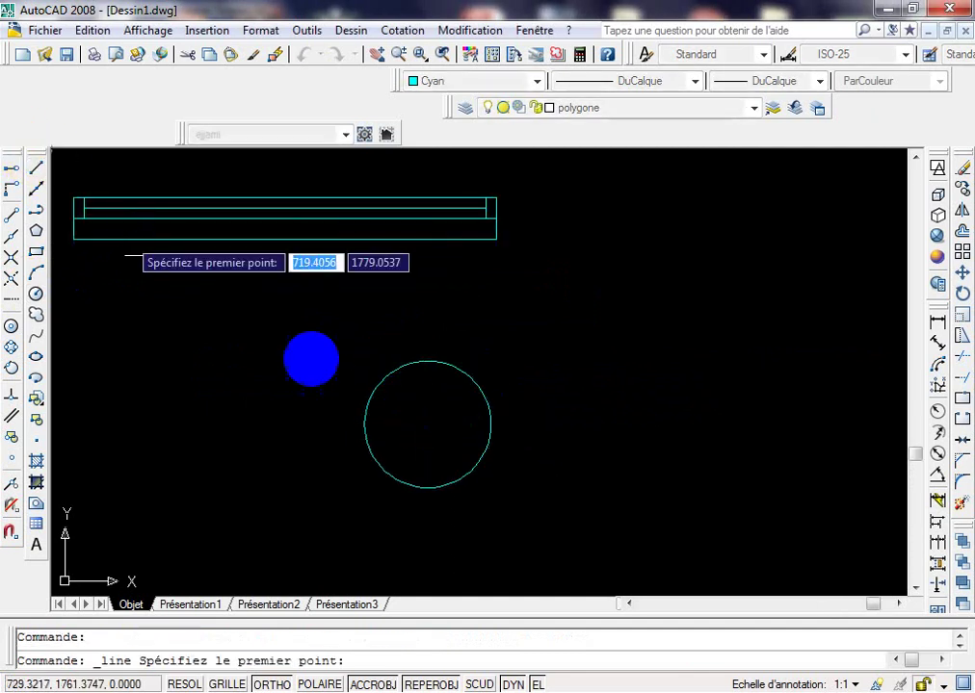
click(427, 423)
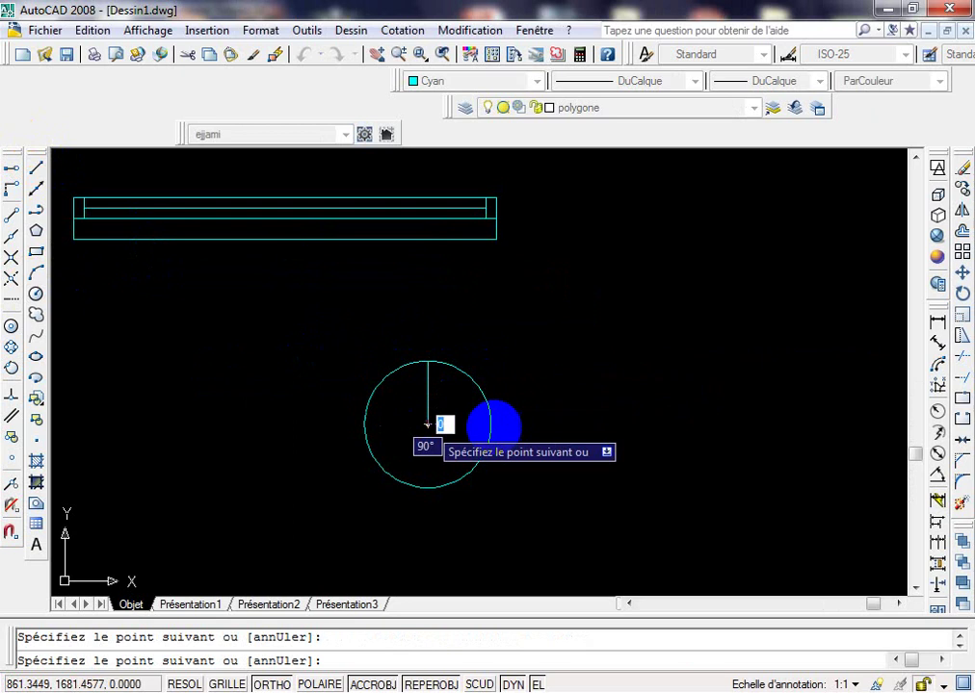
click(491, 426)
key(Escape)
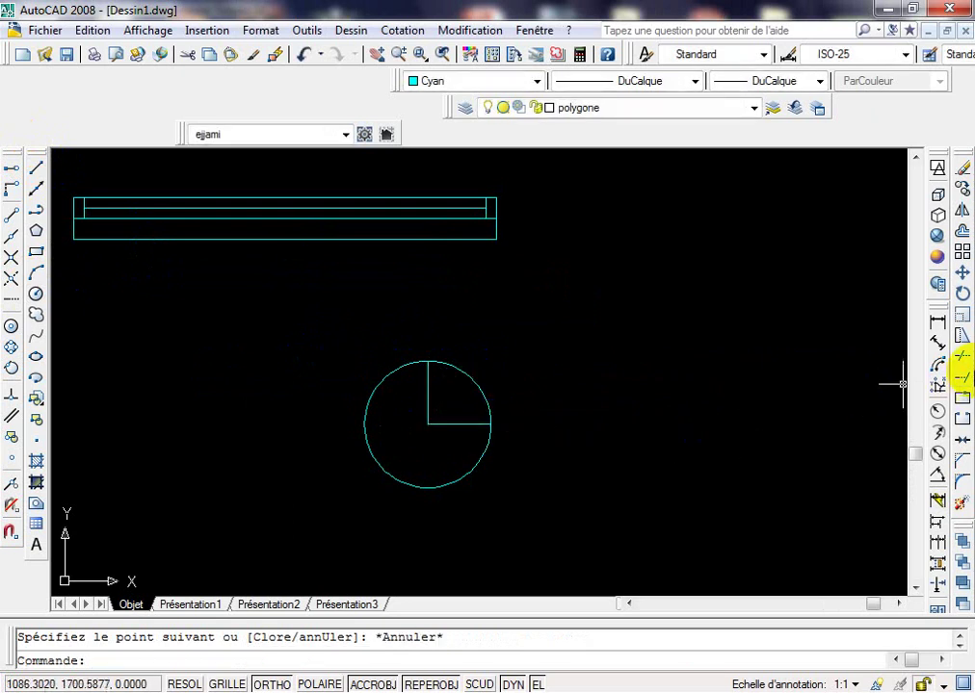
Trim the circle to a quarter arc and delete the horizontal radius line.
click(962, 356)
key(Return)
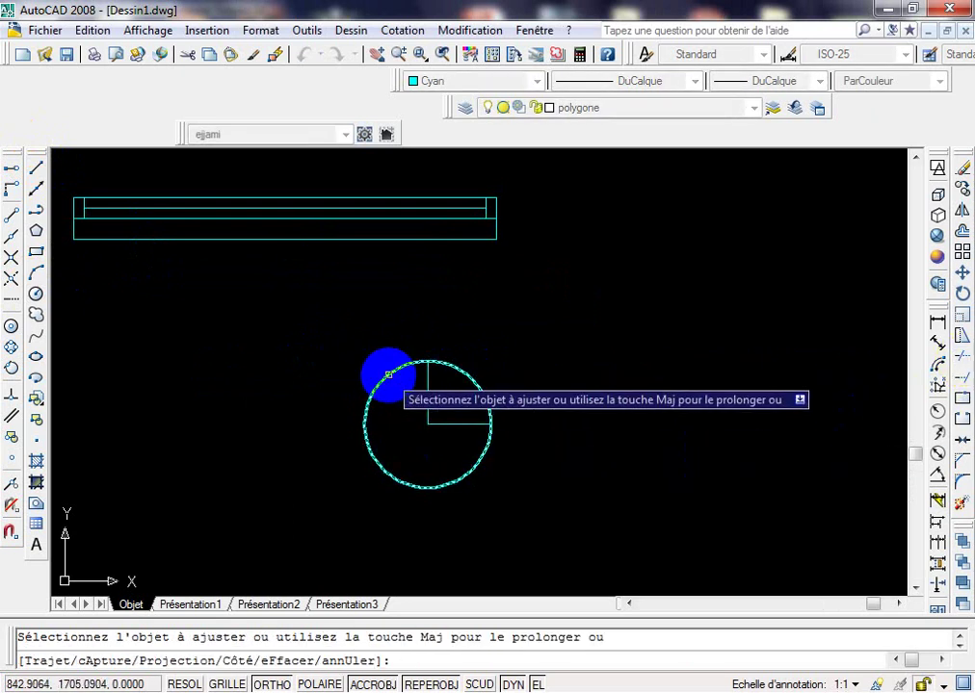
click(386, 375)
key(Escape)
click(458, 423)
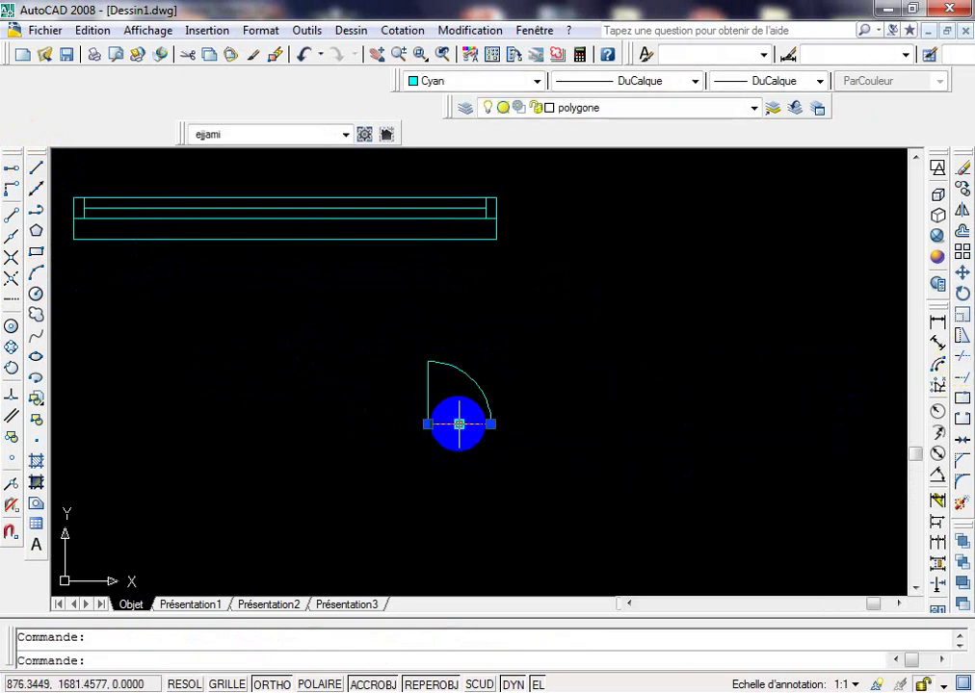
key(Delete)
Draw a 5-unit line at the arc's lower end, then delete the stray segment.
click(39, 173)
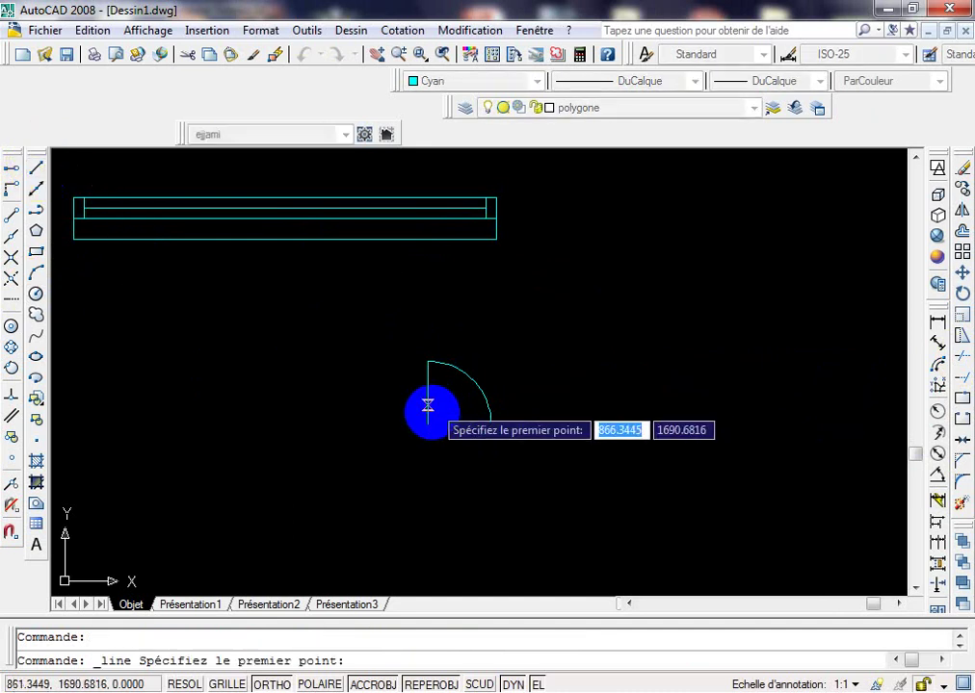
click(429, 424)
text(5)
key(Return)
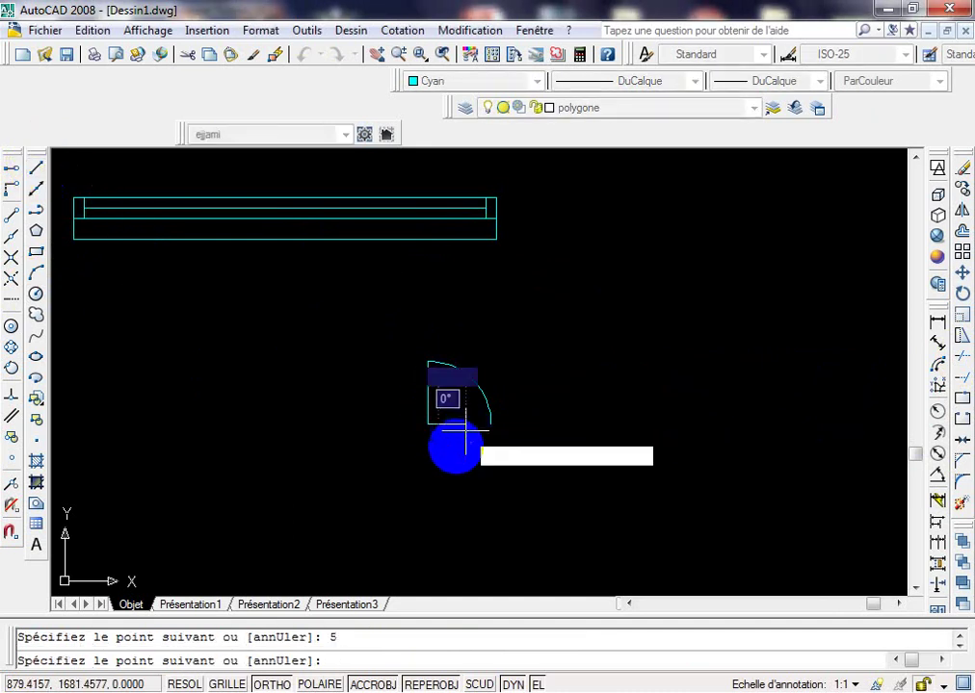
key(Escape)
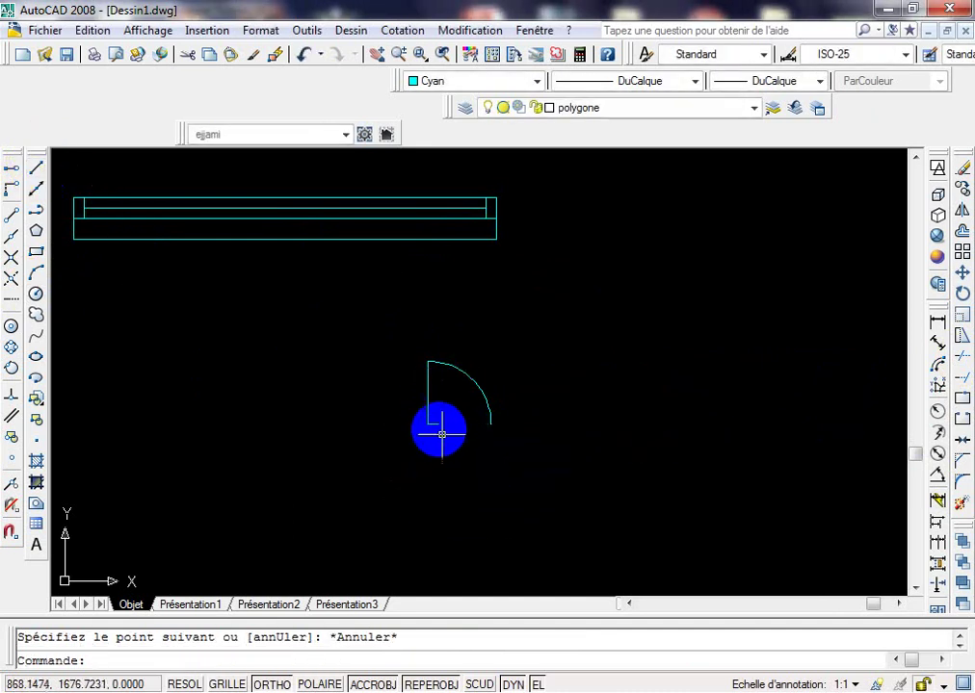
scroll(440, 430, up, 4)
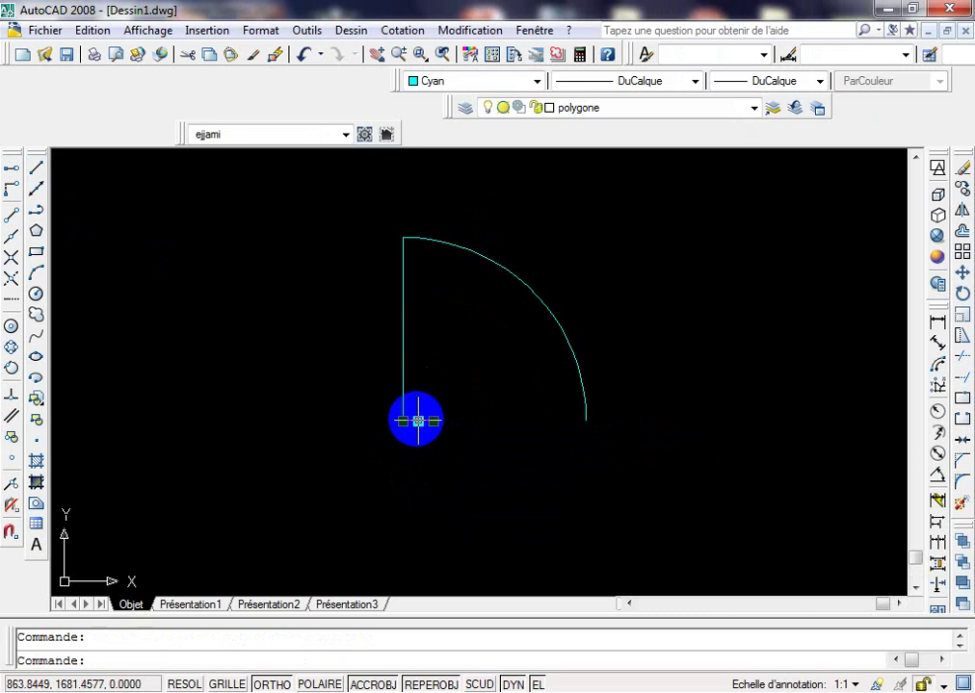
key(Delete)
Draw four 1-unit step segments from the arc's lower endpoint.
click(37, 169)
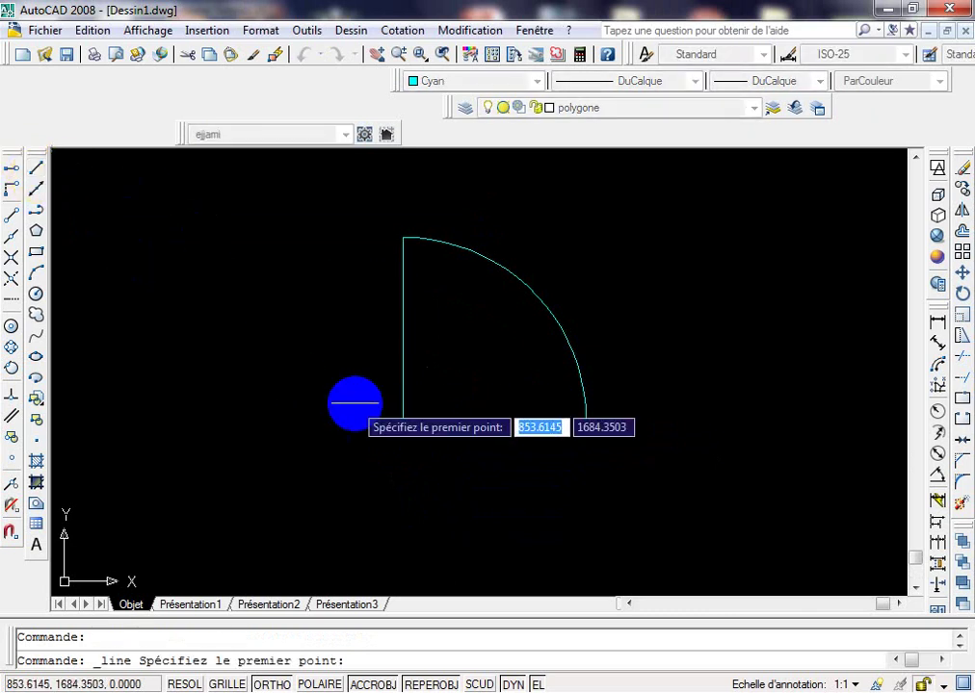
click(404, 419)
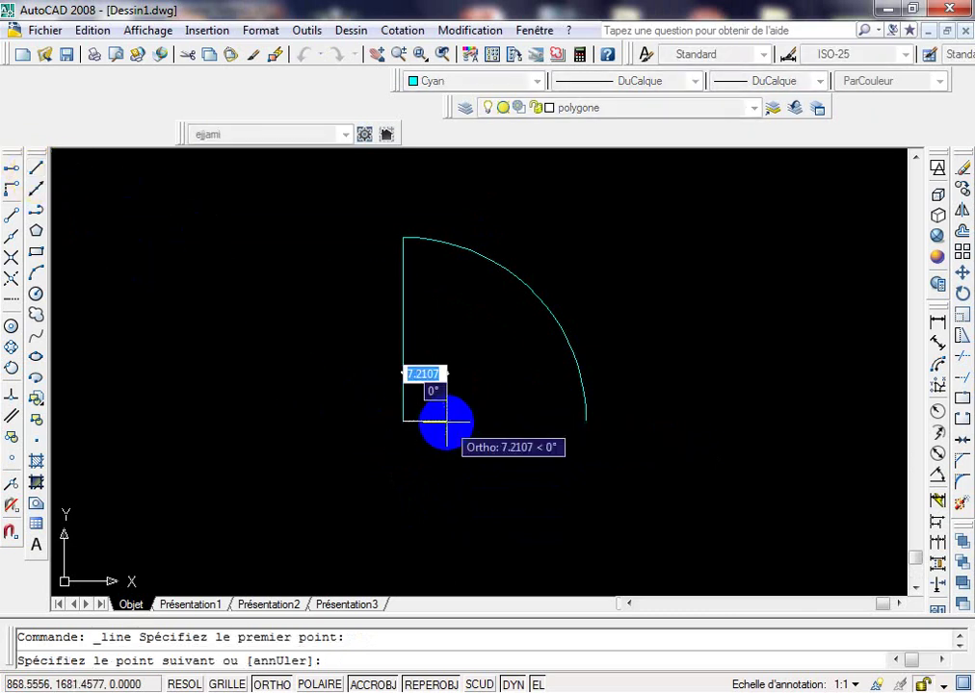
text(1)
key(Return)
text(1)
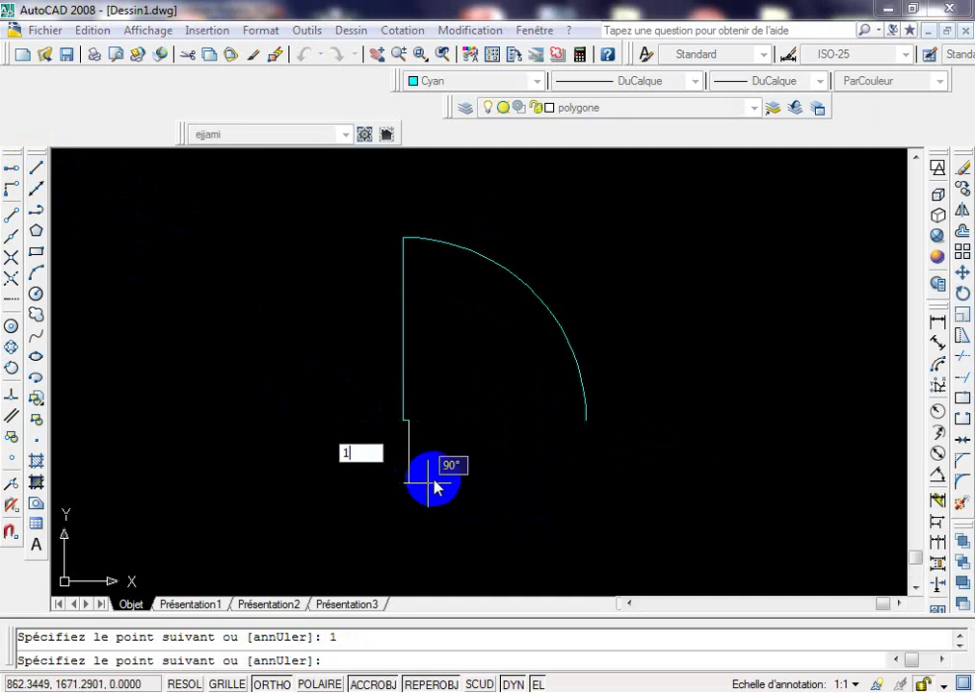
key(Return)
text(1)
key(Return)
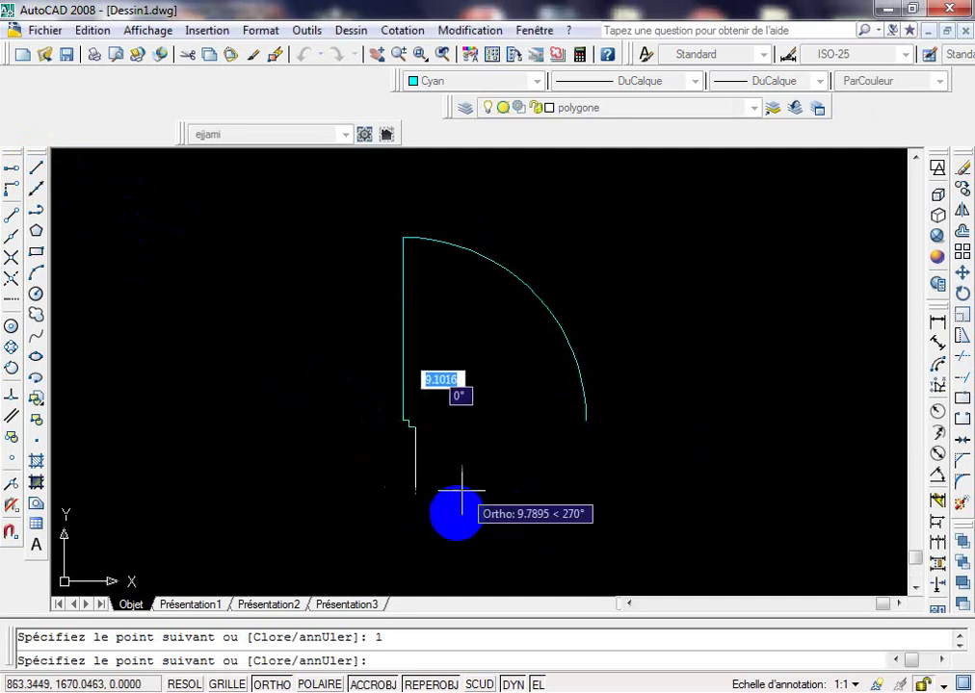
text(1)
key(Return)
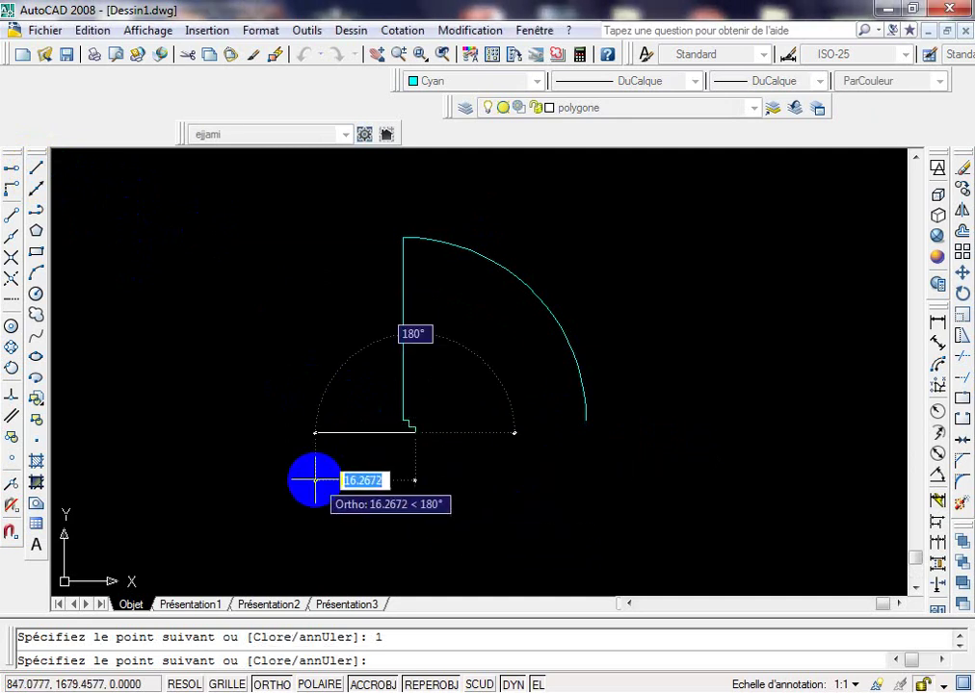
Add a 2-unit segment to finish the notch and pan back to the window.
text(2)
key(Return)
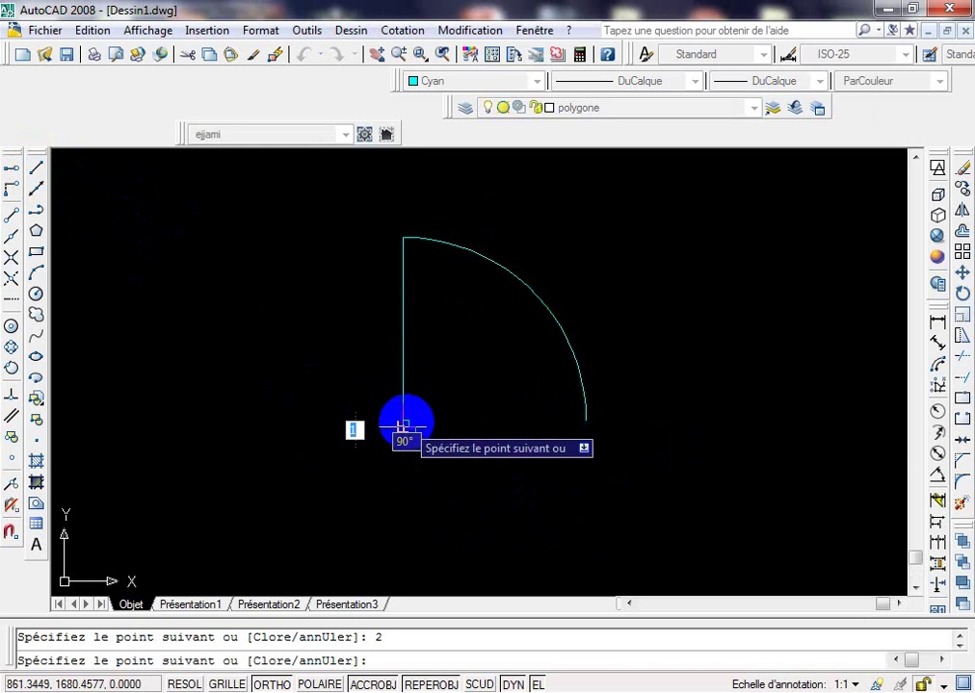
text(2)
key(Escape)
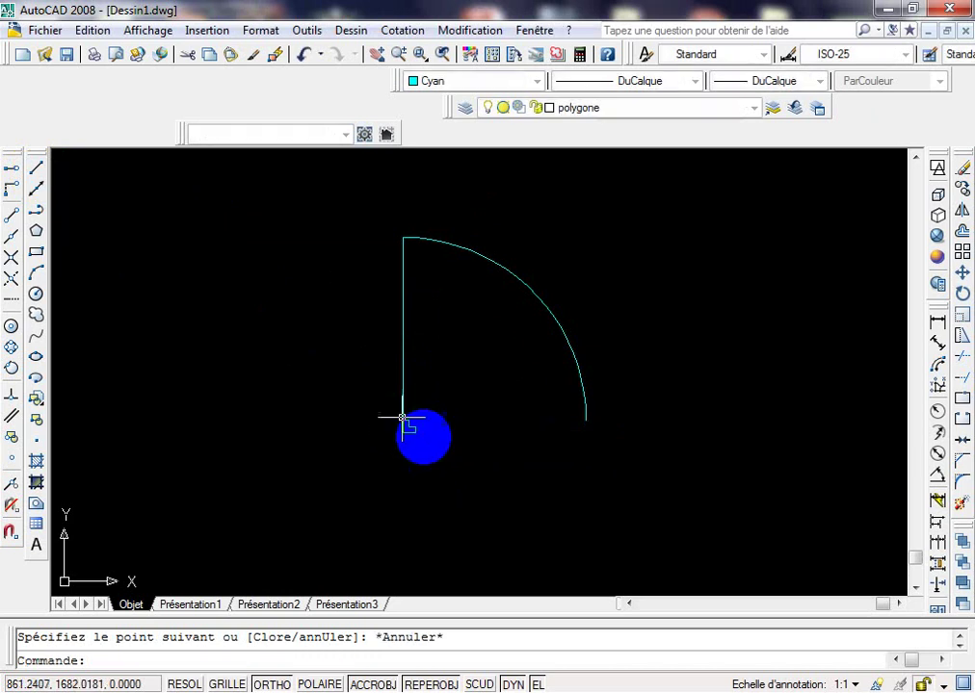
scroll(456, 460, down, 2)
scroll(510, 424, down, 1)
mouse_move(560, 385)
middle_down()
mouse_move(500, 364)
mouse_move(535, 335)
middle_up()
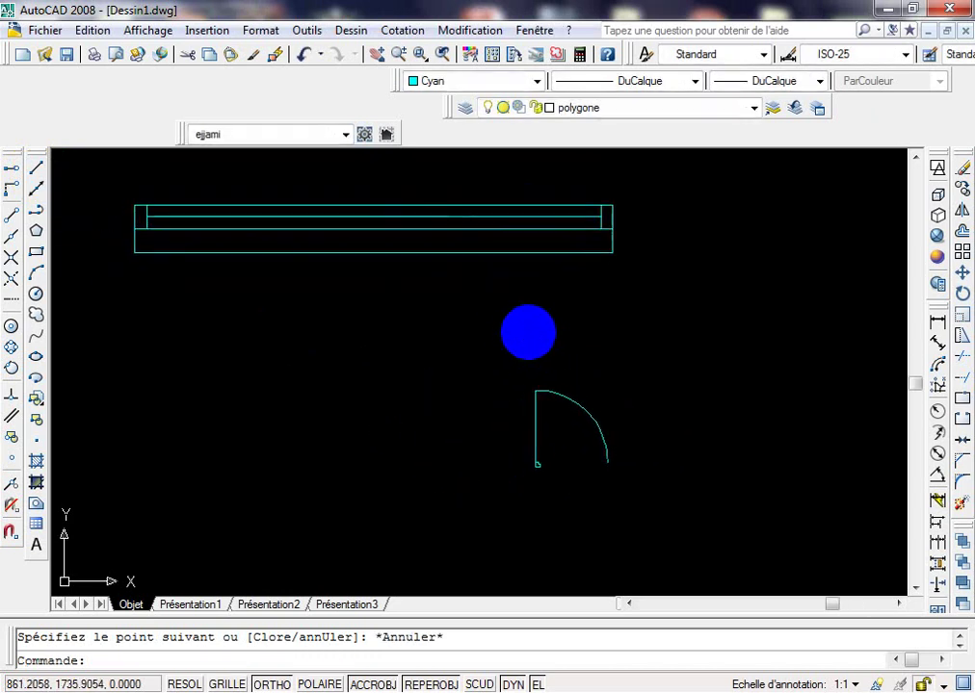
Turn the 8 window objects into block FENETRE, described 200X20, and close the block editor.
click(37, 421)
text(FENETRE)
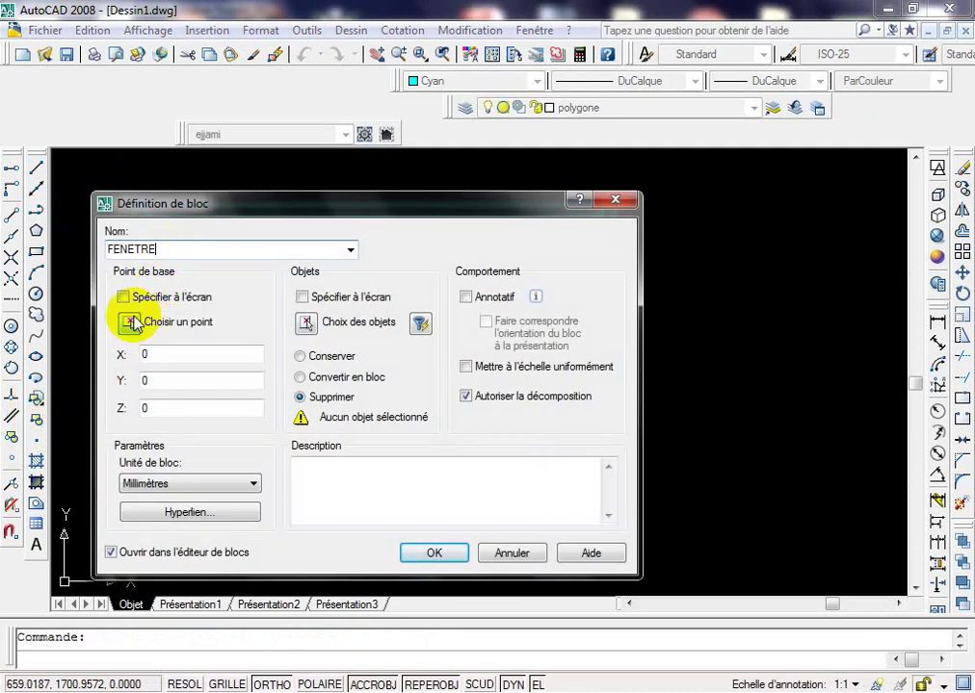
click(125, 322)
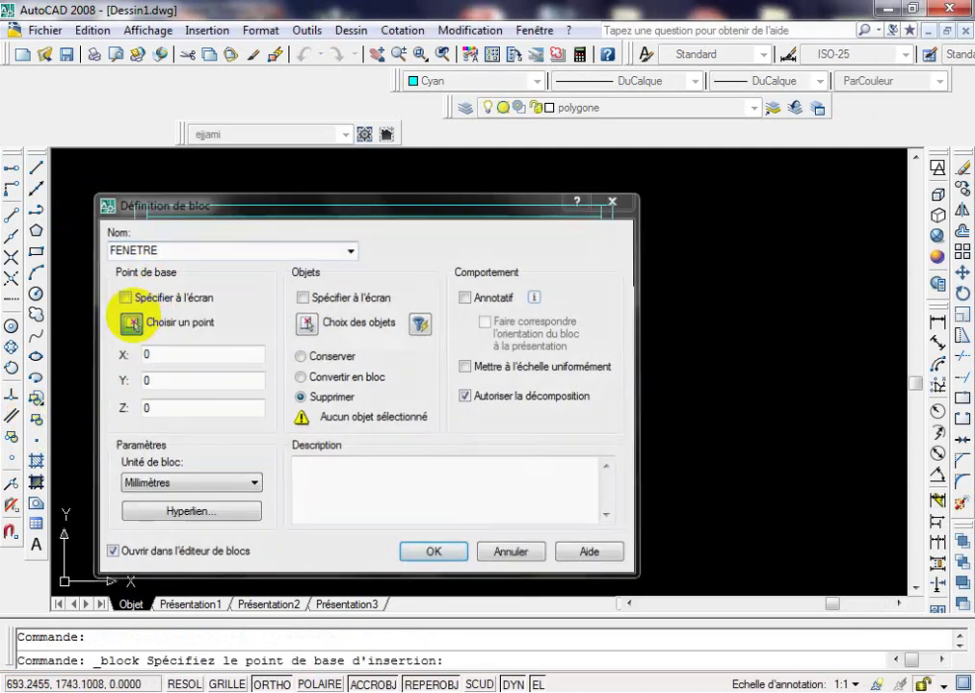
click(134, 253)
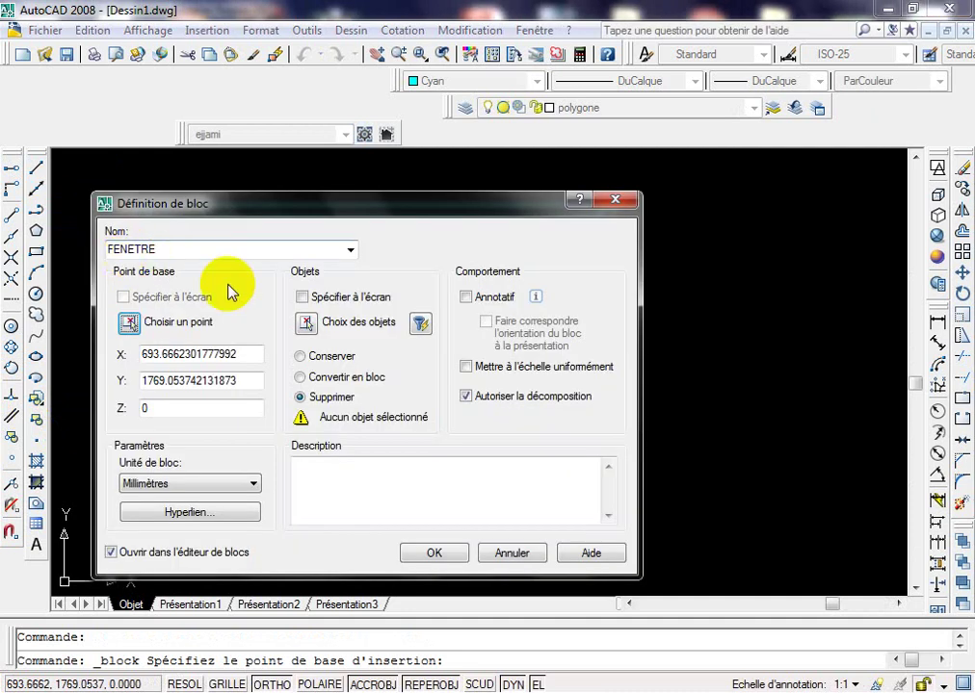
click(308, 328)
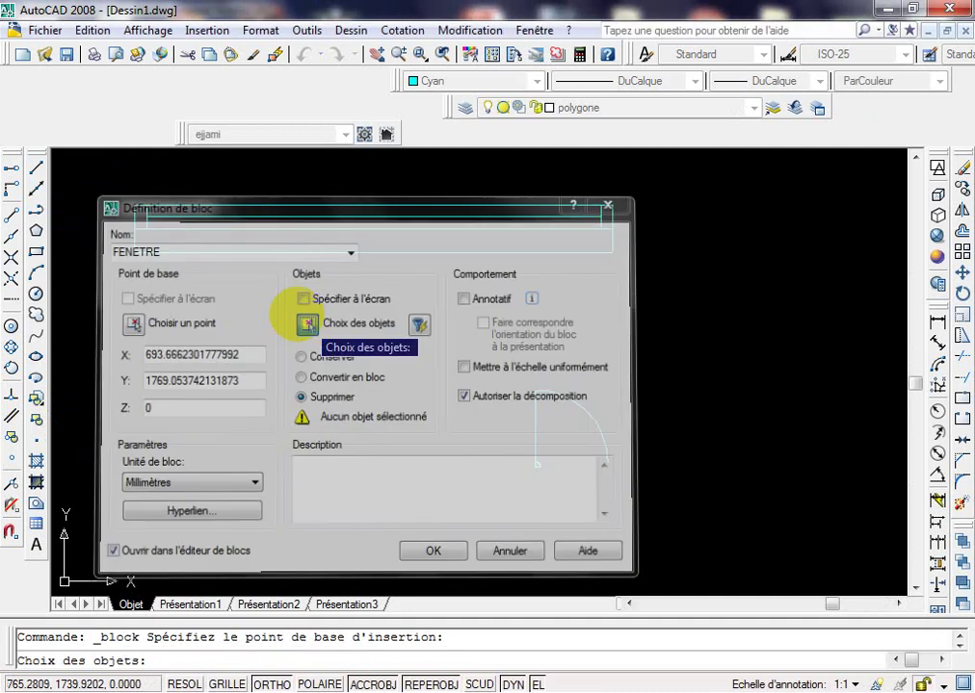
click(87, 158)
click(727, 338)
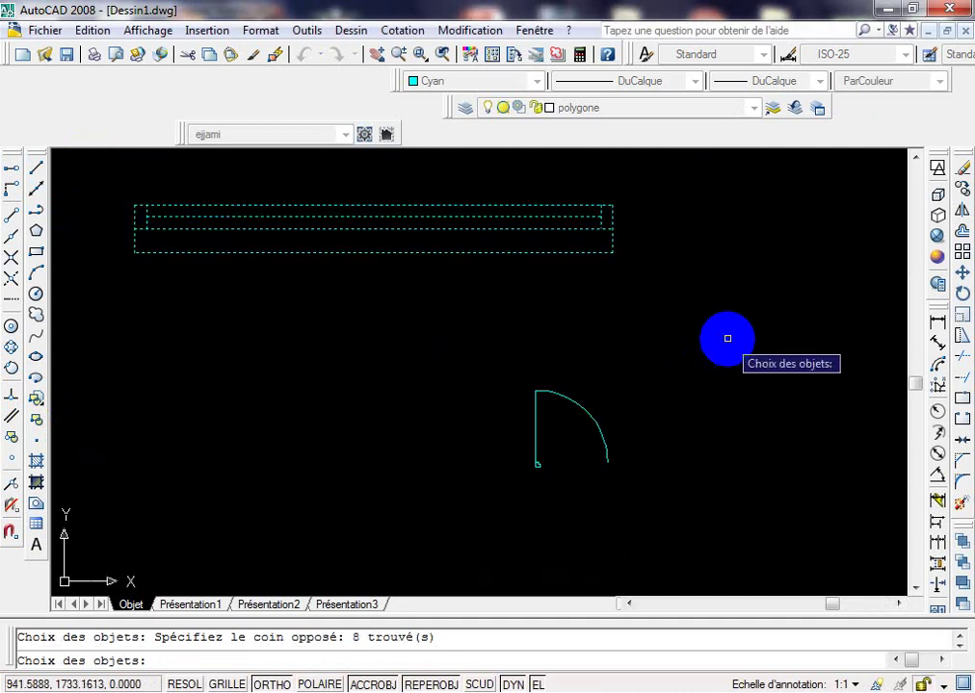
right_click(517, 448)
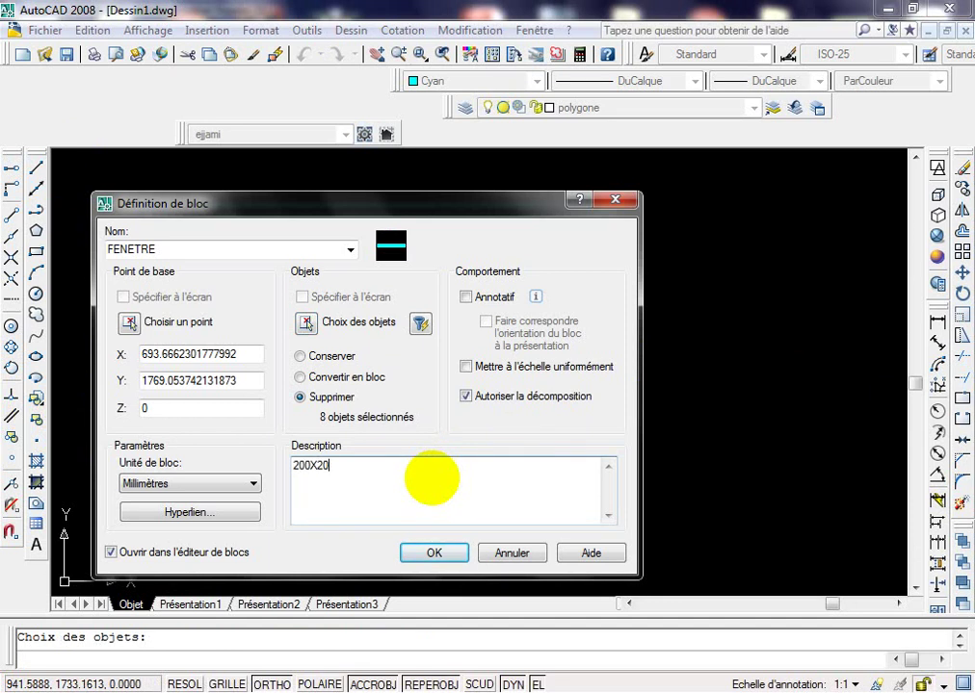
click(433, 553)
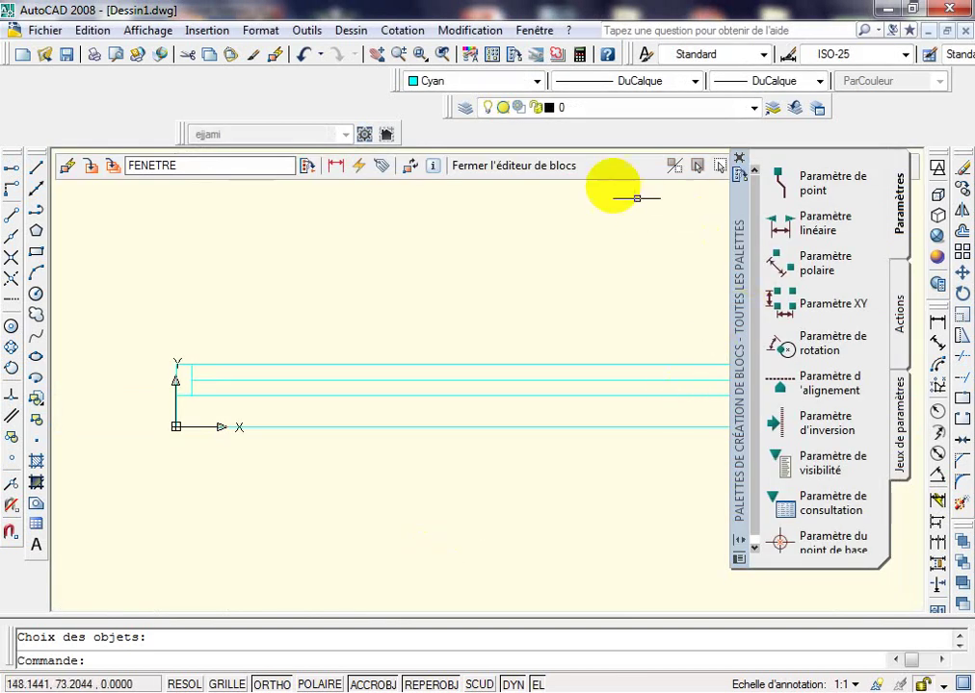
click(738, 157)
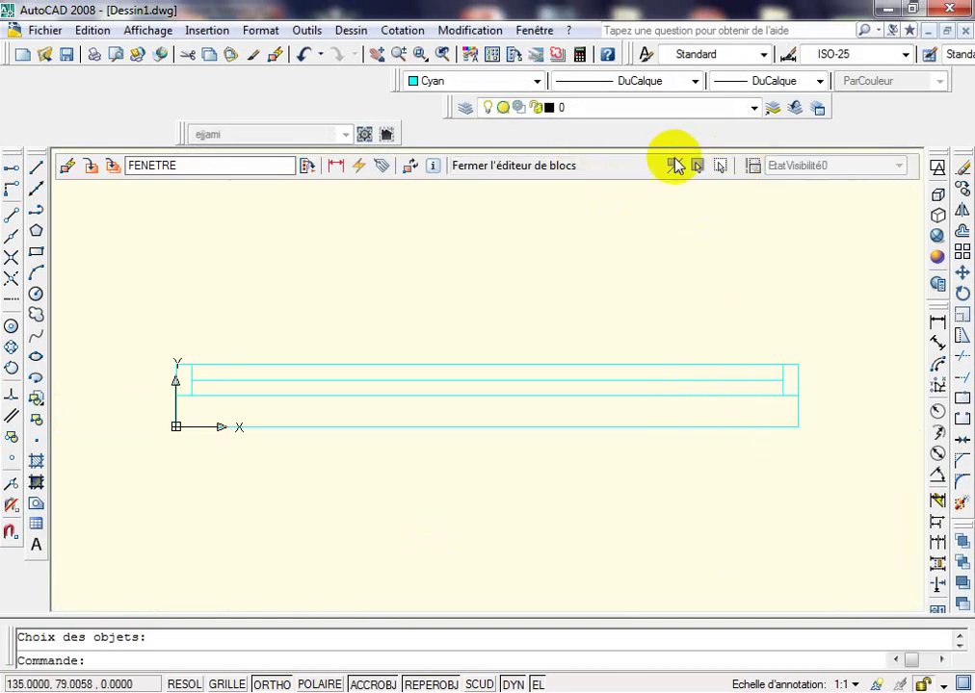
click(563, 169)
Define the door as block PORTE, based at its lower end, described PORTE DE 220 X 100, and delete the original.
scroll(417, 337, down, 3)
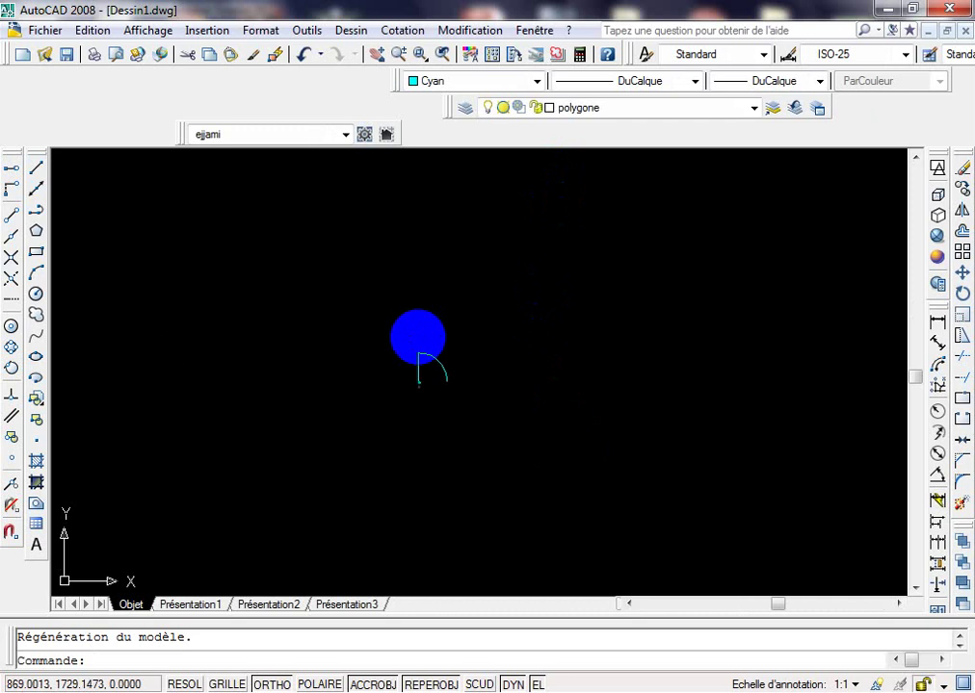
click(35, 398)
click(36, 417)
text(PORTE)
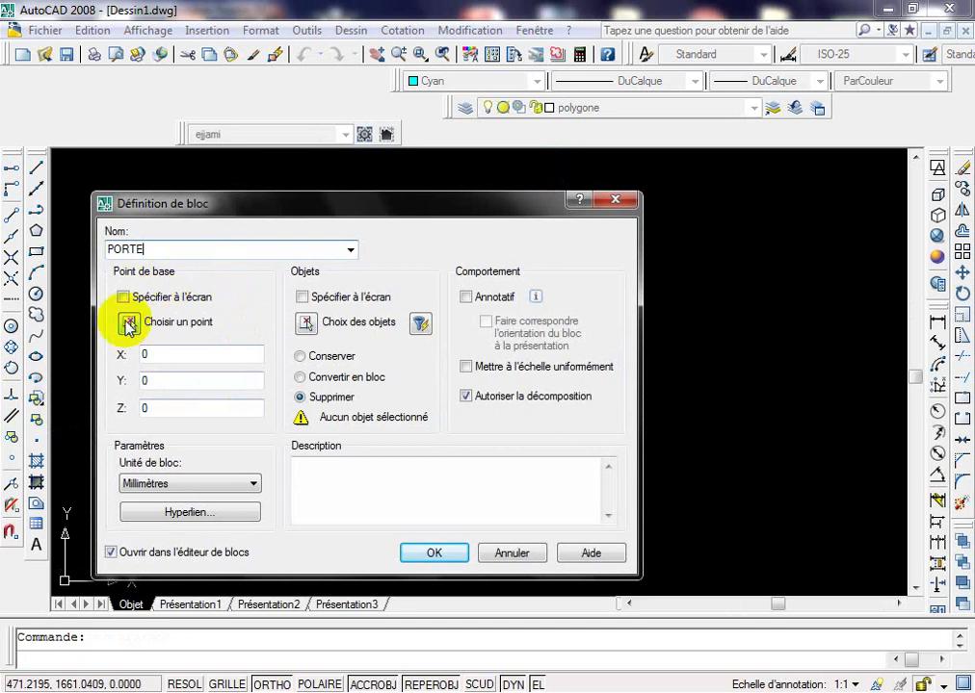
click(126, 322)
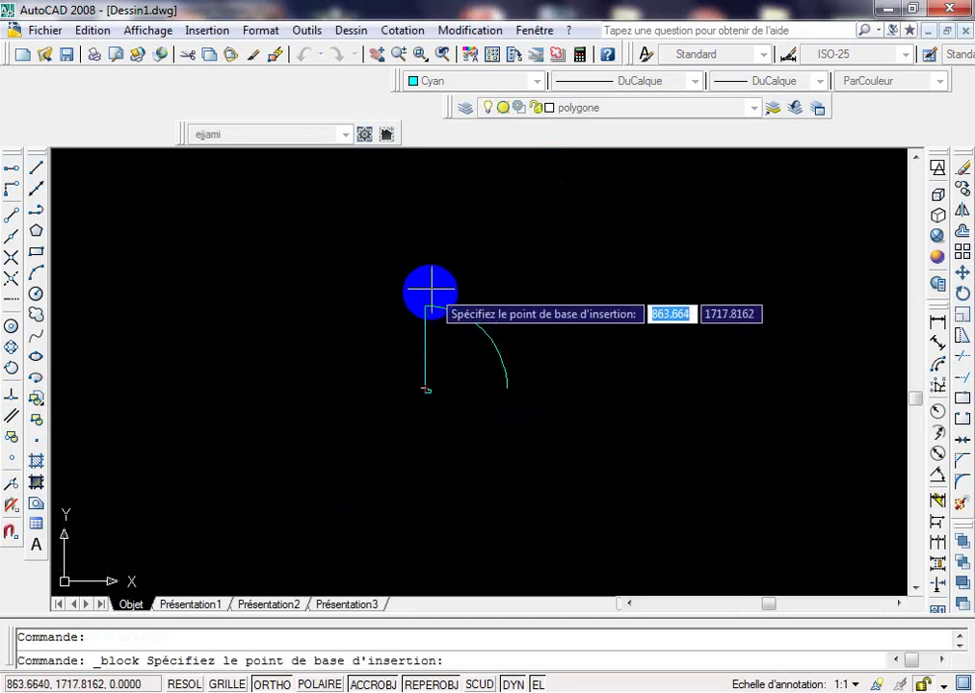
click(425, 305)
click(306, 321)
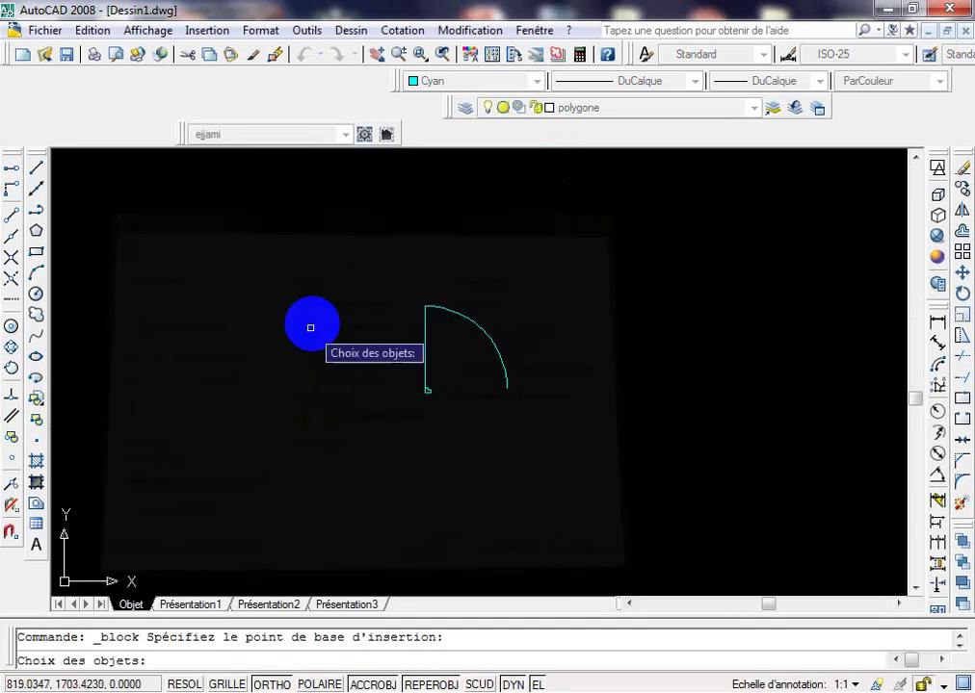
click(365, 277)
click(624, 535)
right_click(623, 539)
text(PORTE DE 220 X 100)
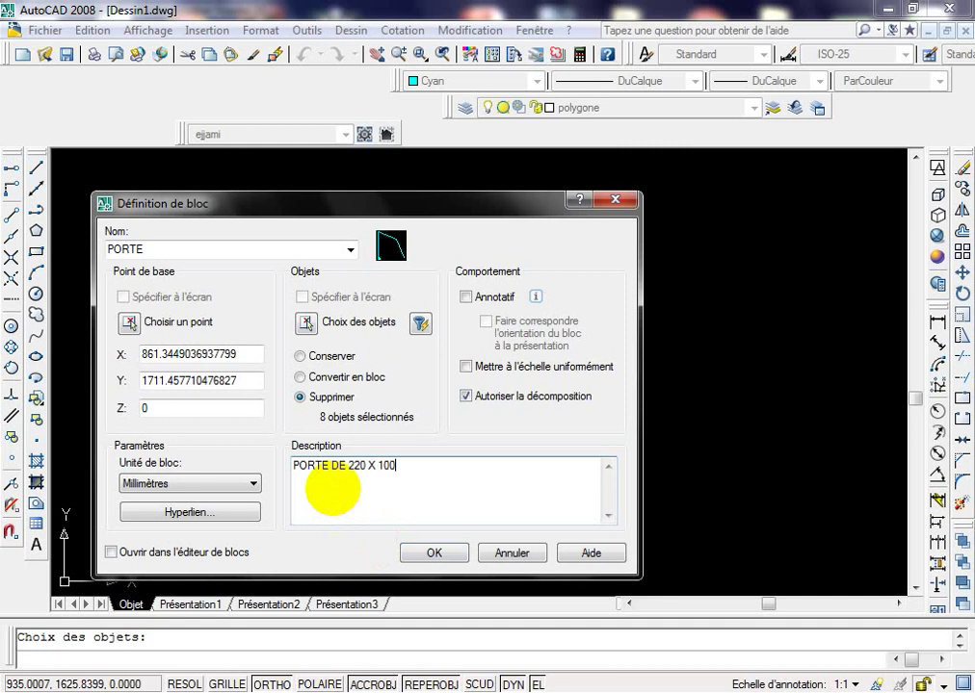
click(421, 557)
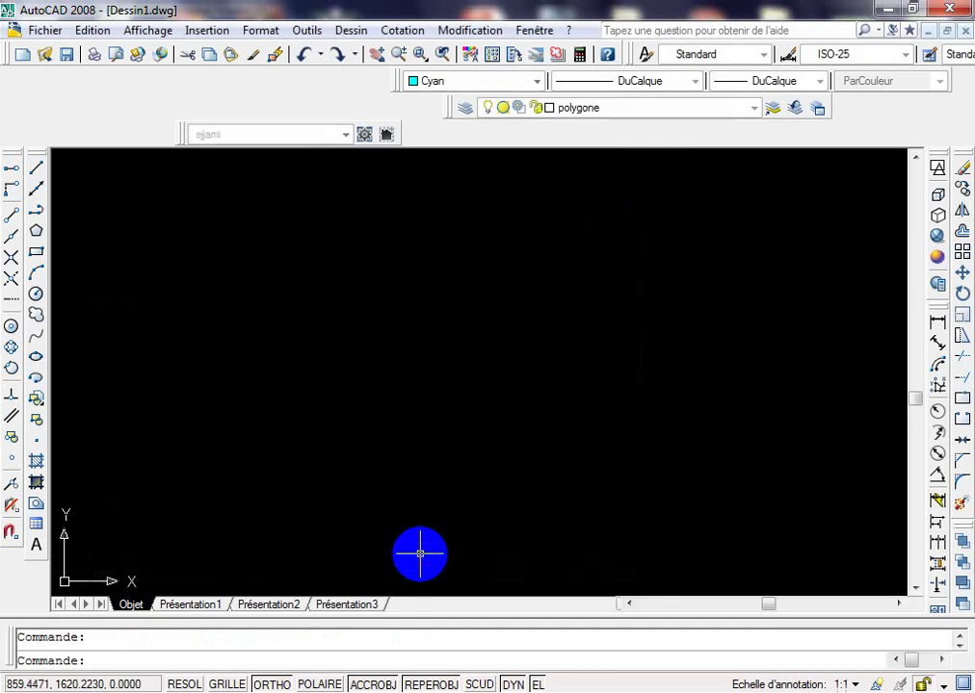
Insert two FENETRE window blocks at 0° rotation, one above the other.
click(37, 400)
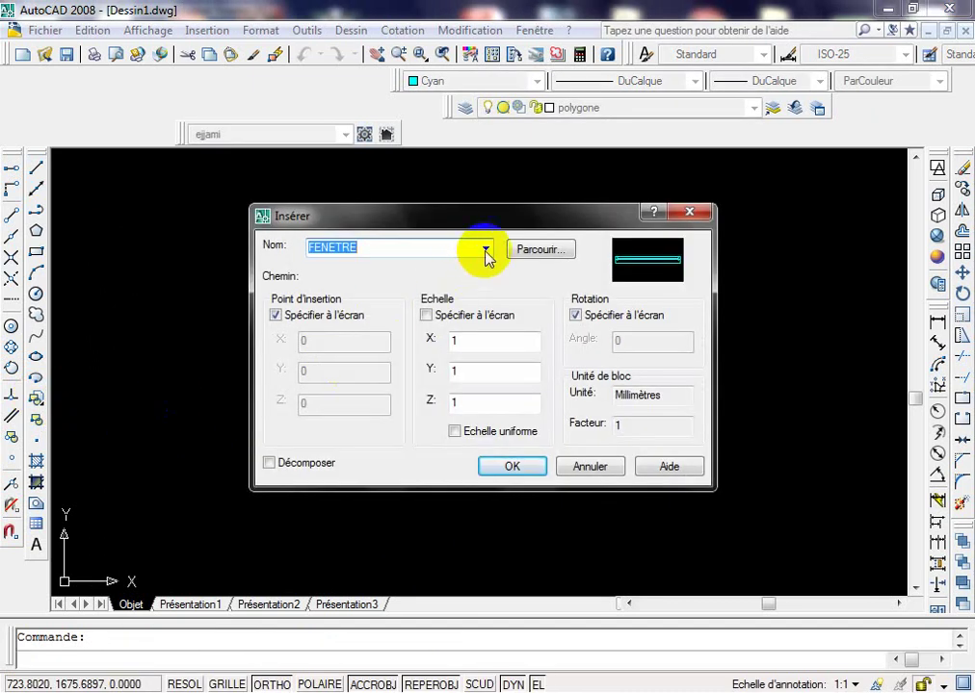
click(486, 250)
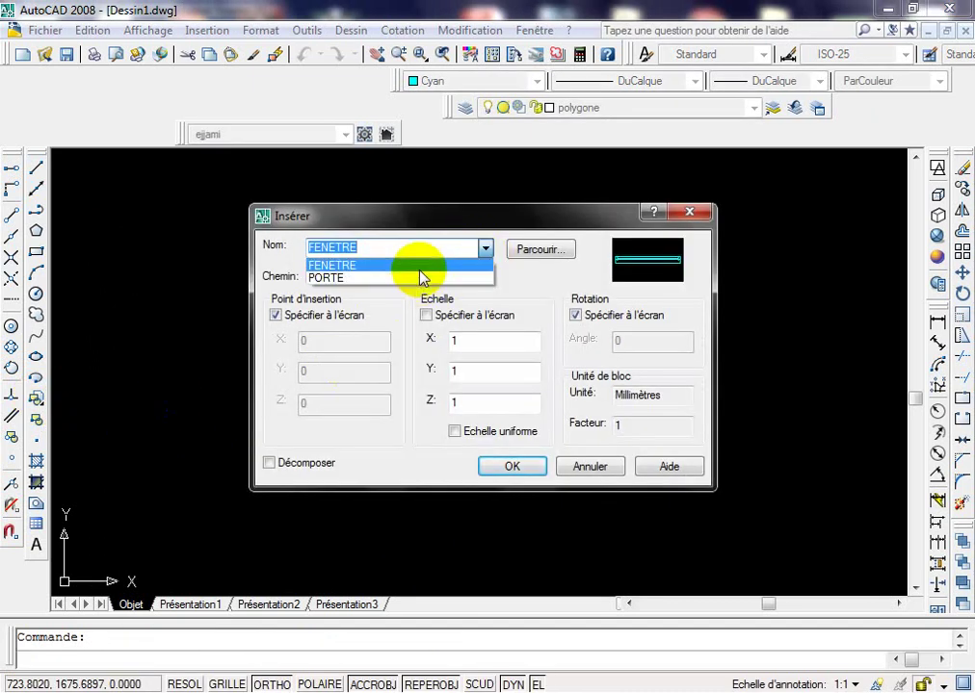
click(423, 267)
click(513, 466)
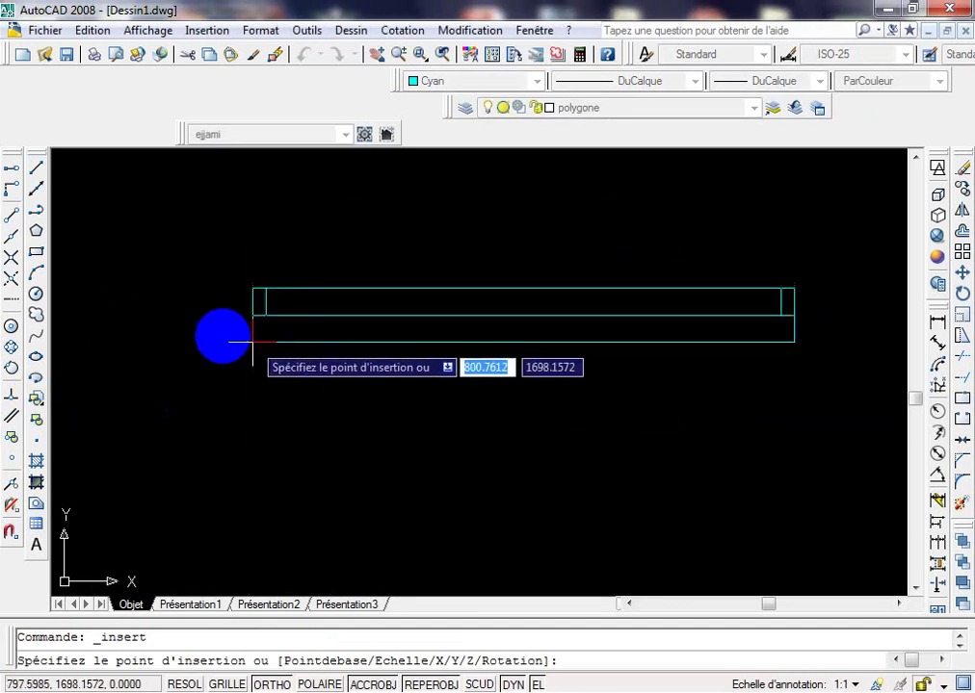
click(172, 261)
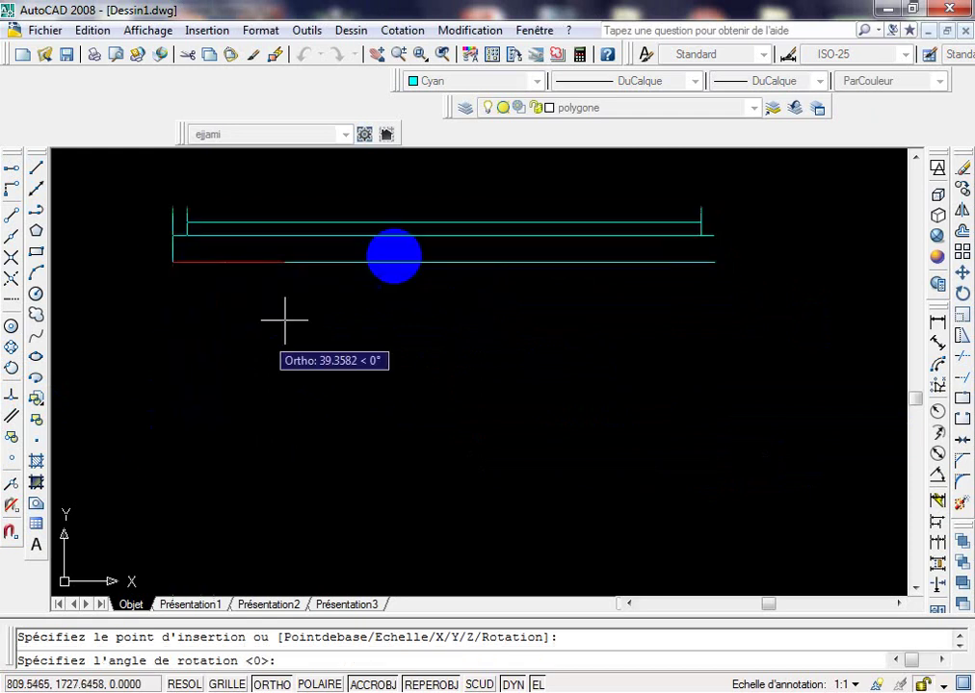
click(455, 249)
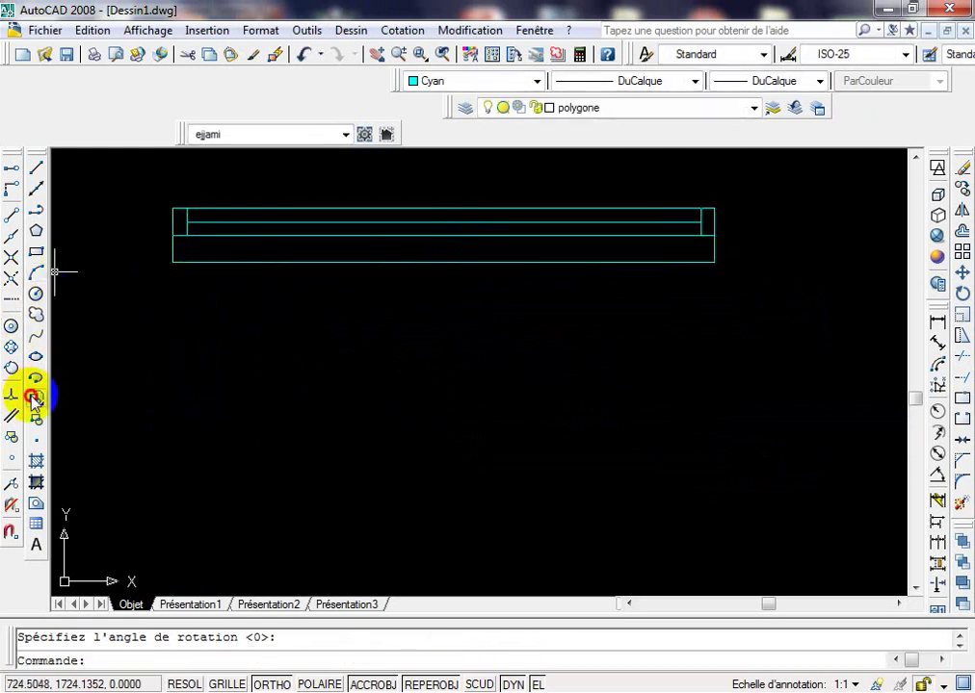
click(33, 398)
click(508, 466)
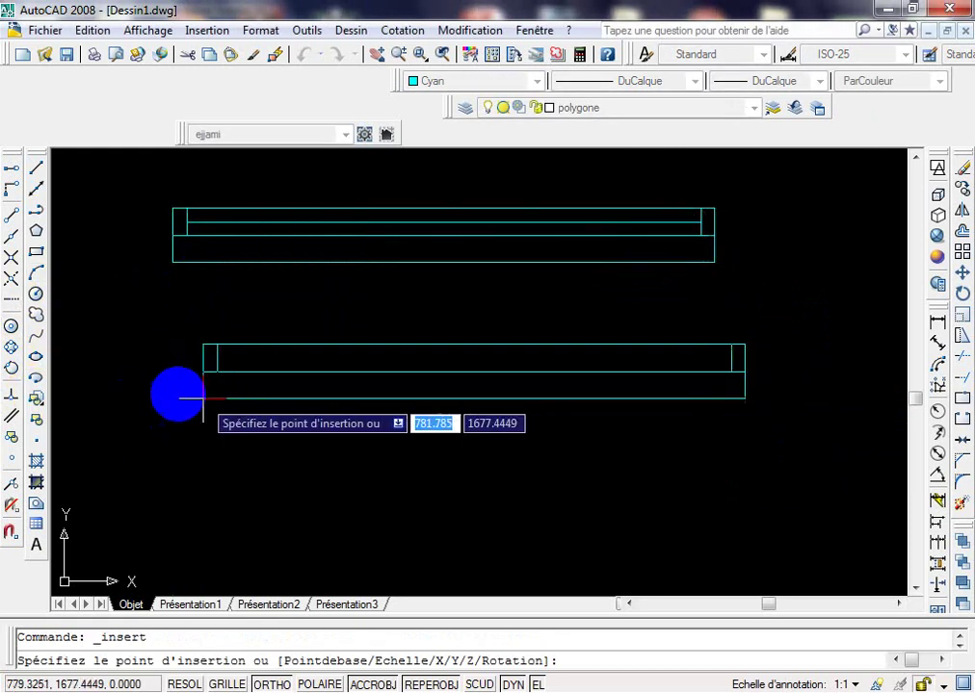
click(168, 386)
click(459, 344)
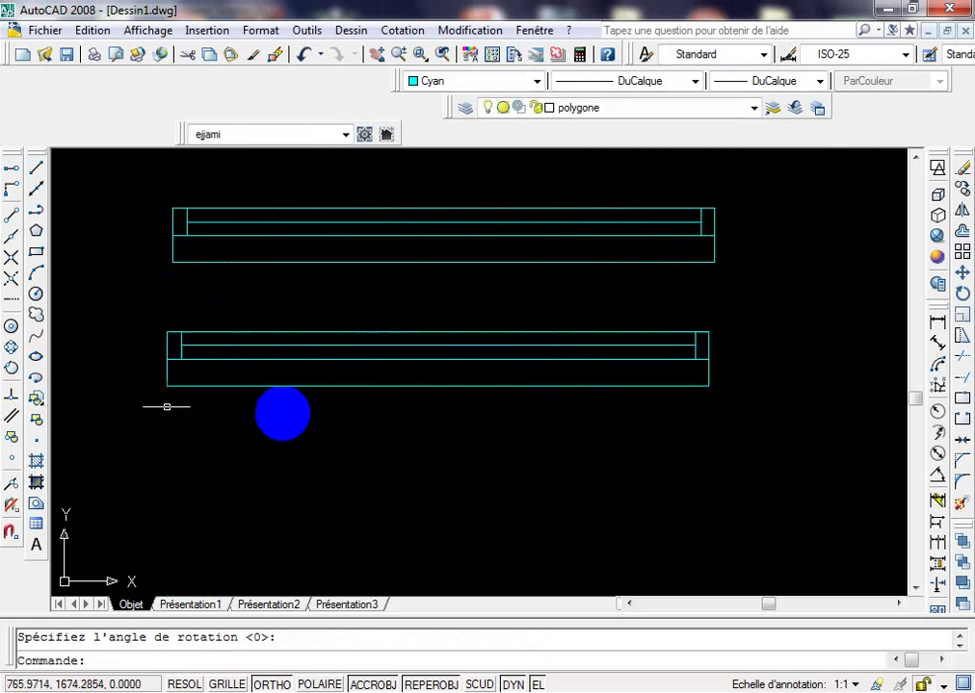
middle_drag(167, 406, 238, 345)
Insert two PORTE door blocks side by side below the windows at 0° rotation.
click(32, 401)
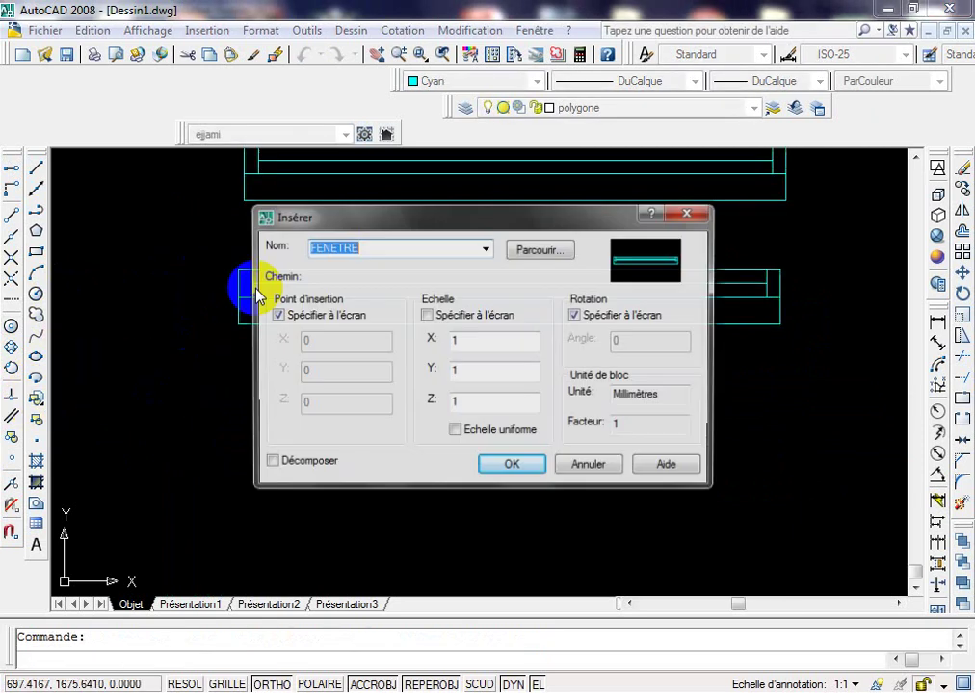
click(477, 248)
click(488, 250)
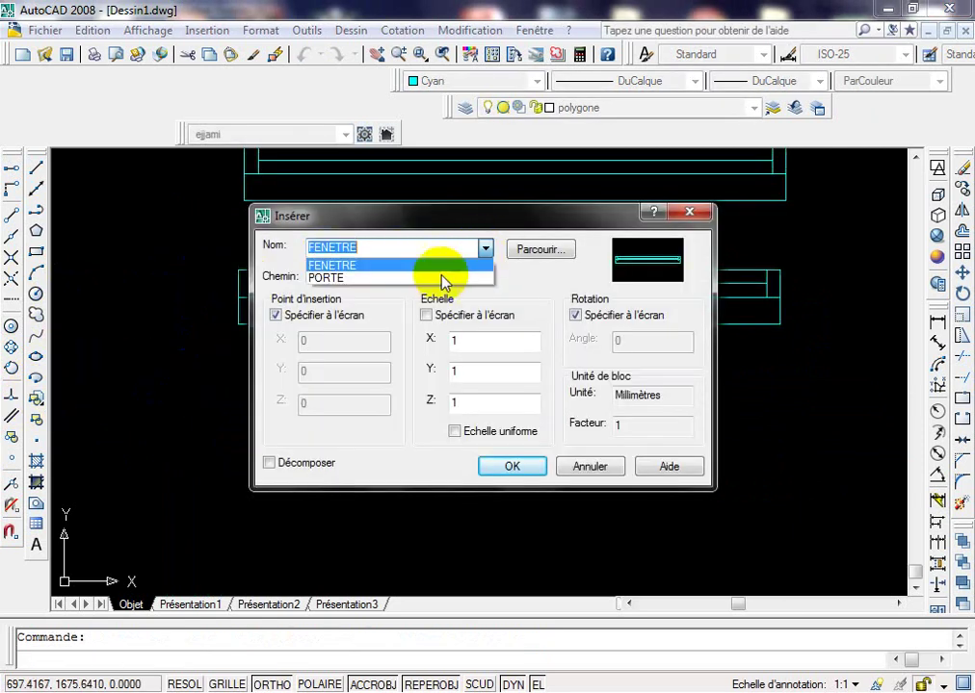
click(417, 279)
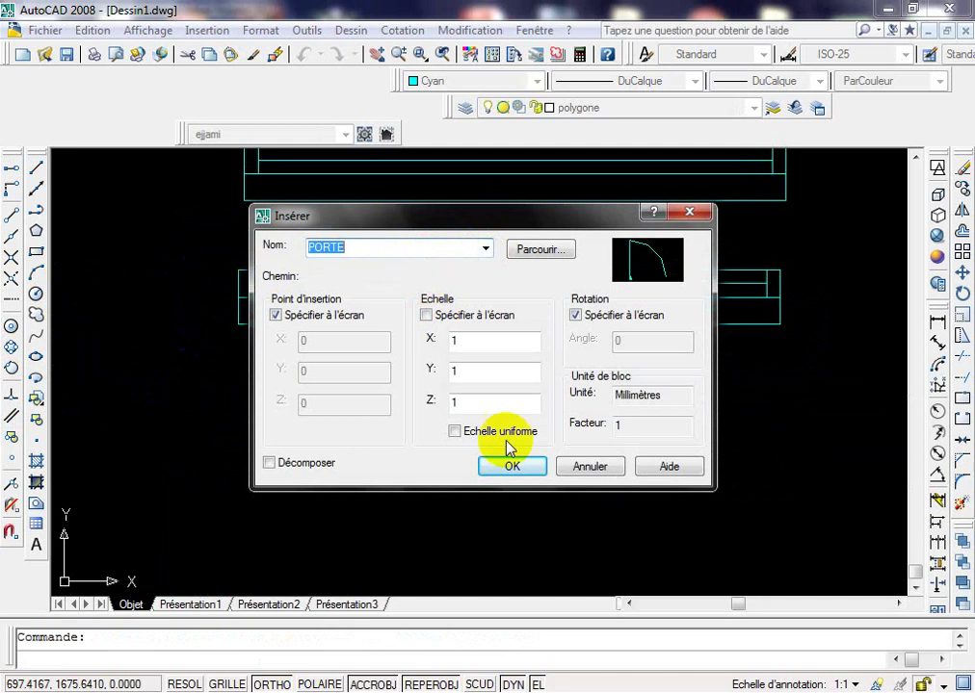
click(505, 464)
click(278, 438)
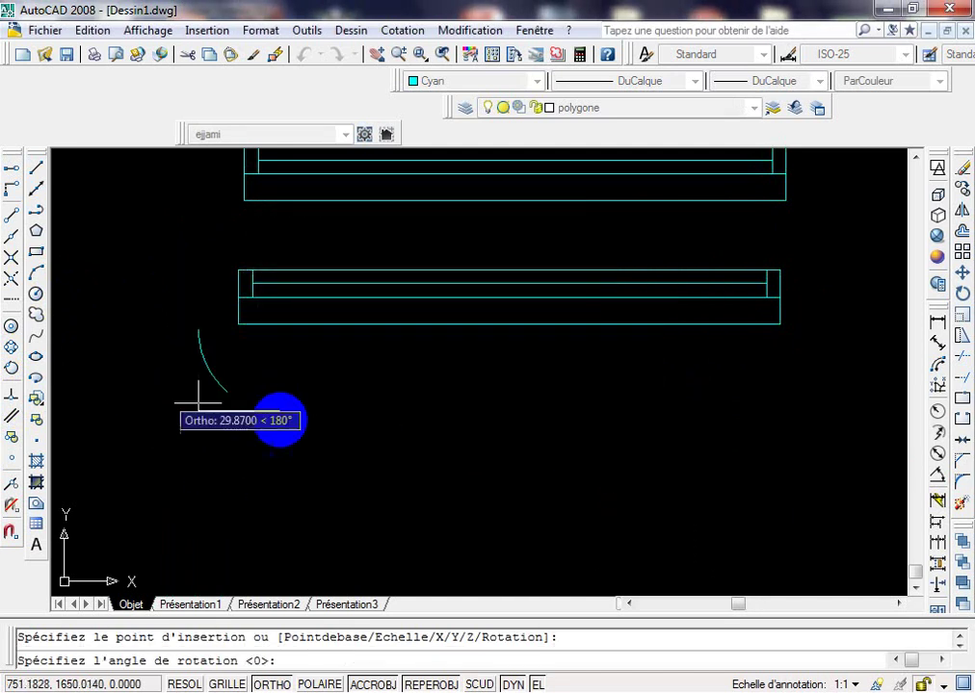
click(349, 414)
click(35, 395)
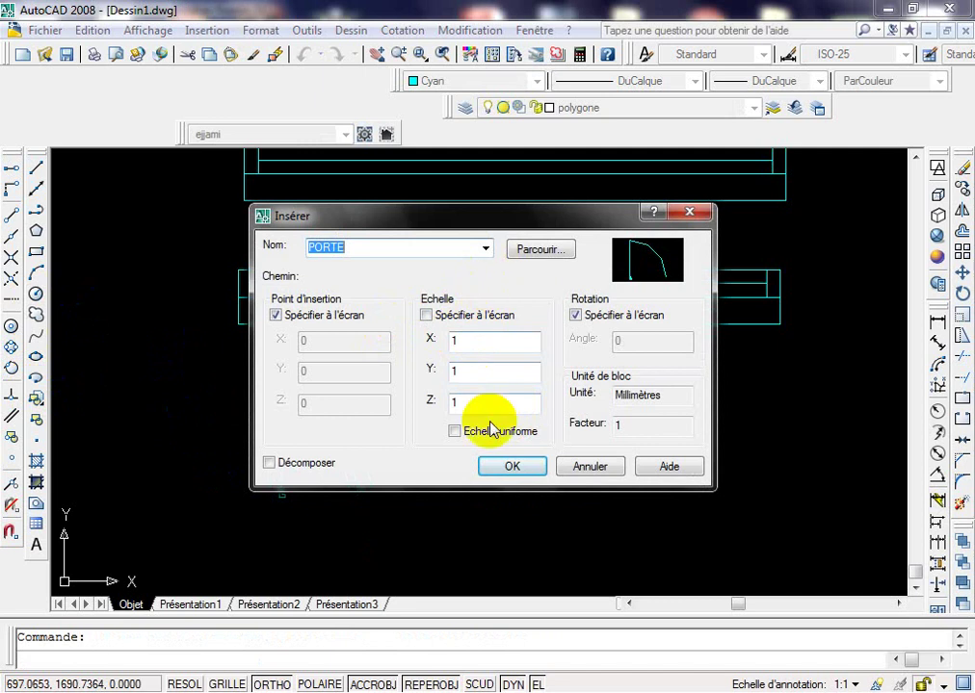
click(508, 465)
click(510, 393)
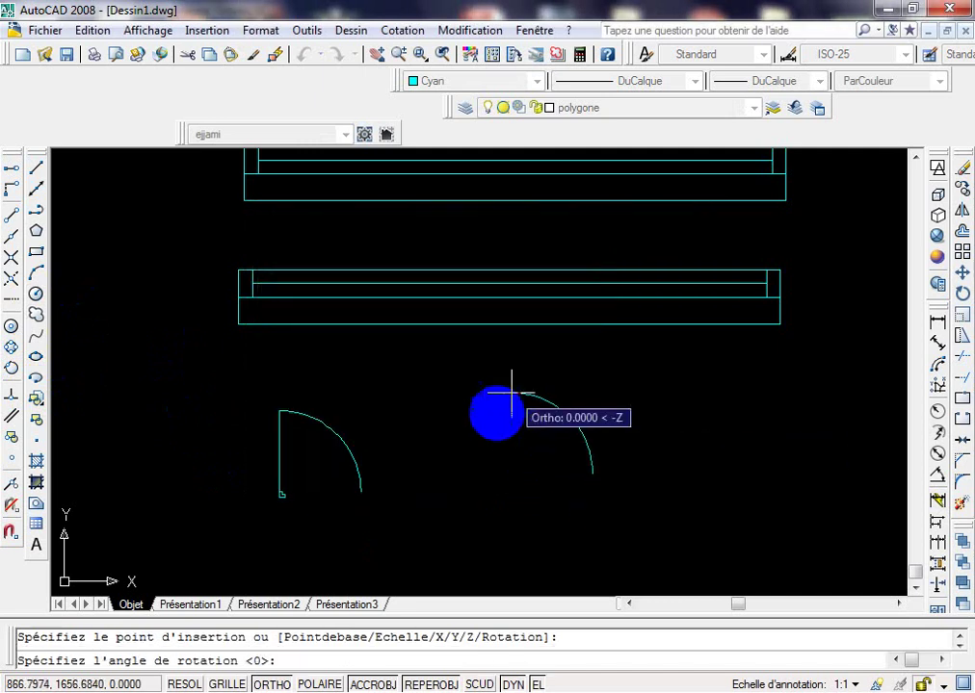
click(560, 417)
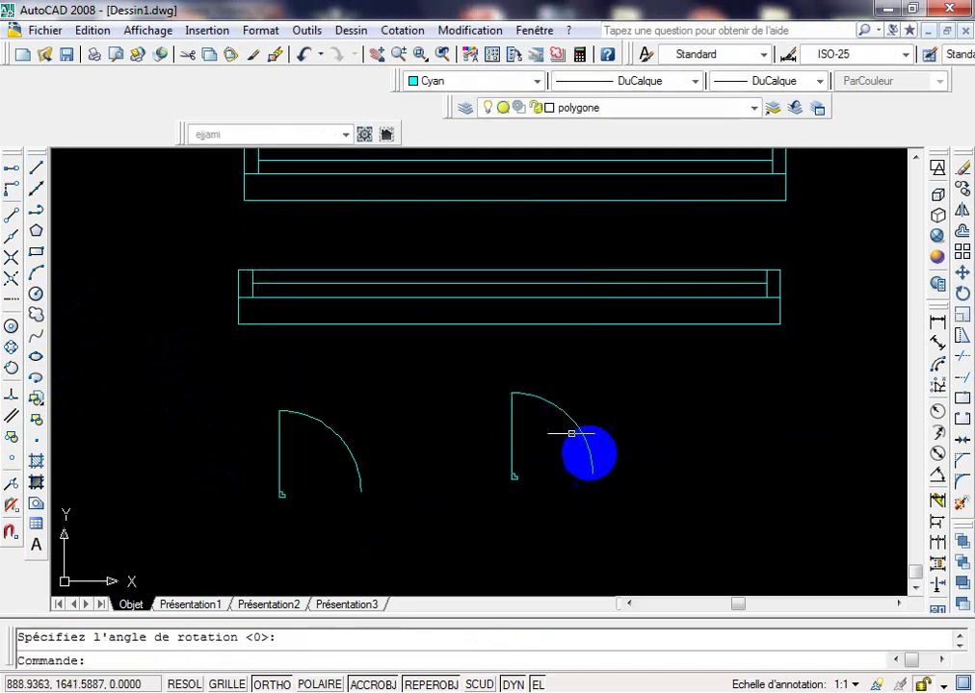
middle_drag(587, 453, 625, 475)
scroll(508, 446, down, 3)
scroll(468, 424, up, 2)
middle_drag(468, 424, 471, 337)
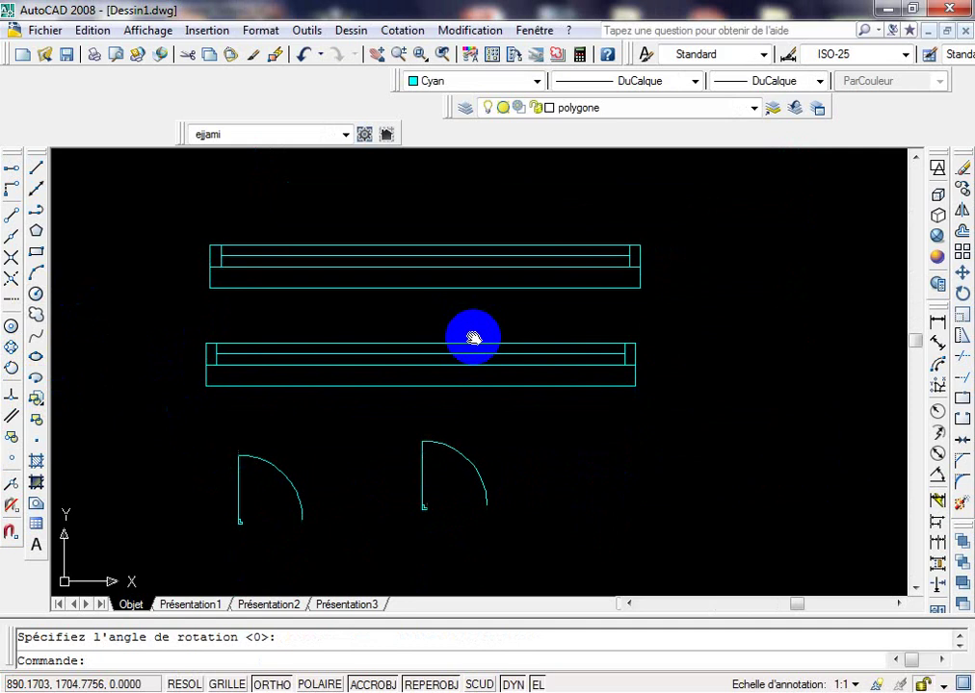
Pan slightly right and select the upper FENETRE window block.
middle_drag(473, 337, 514, 324)
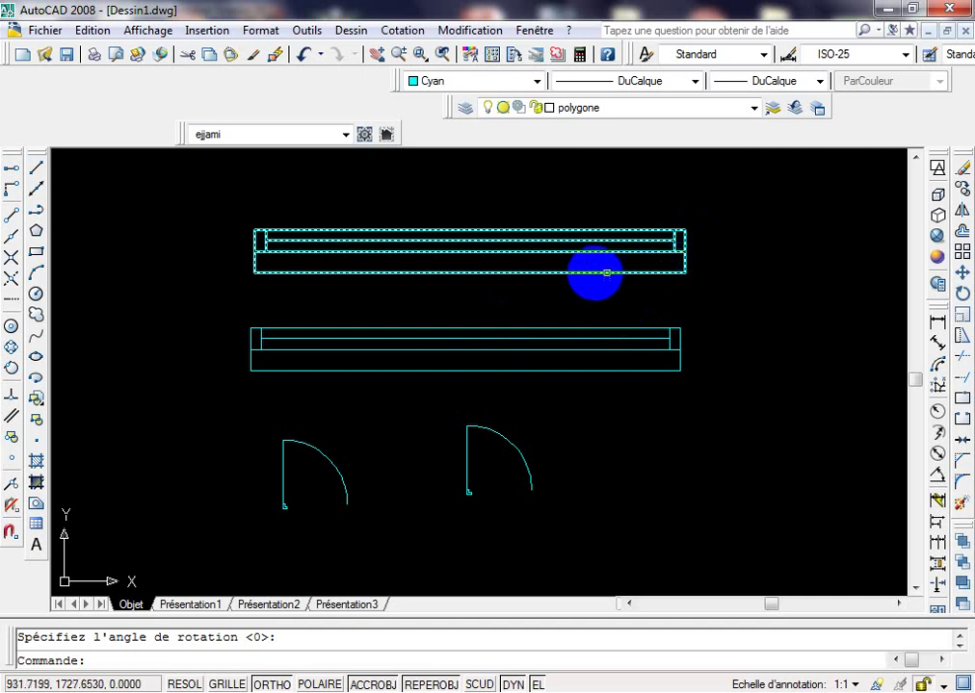
click(589, 273)
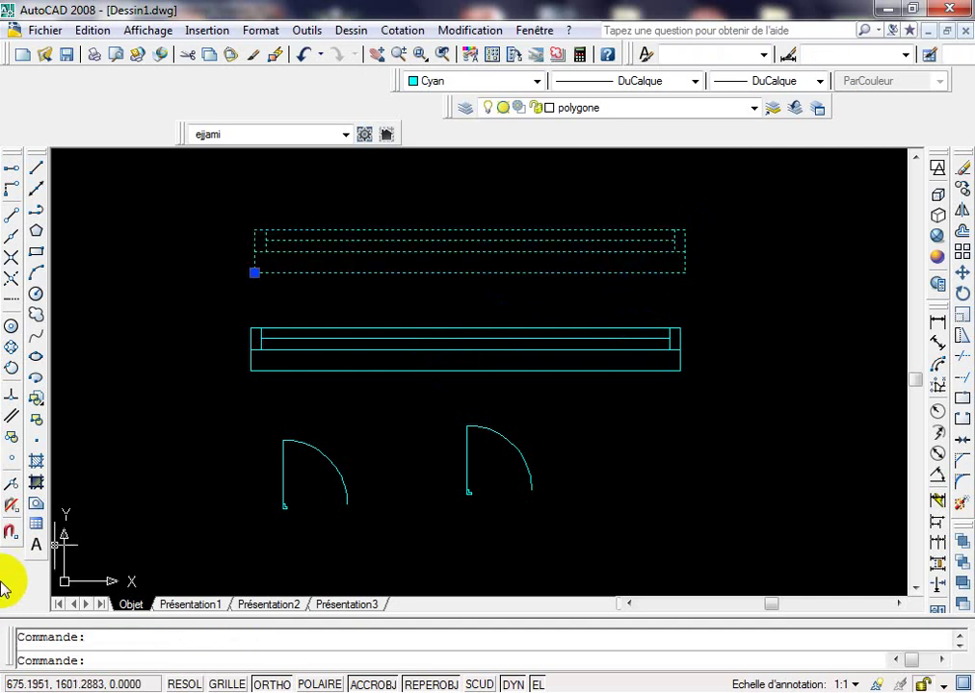
Explode the upper window and stretch its right end 100 units to the left.
click(948, 502)
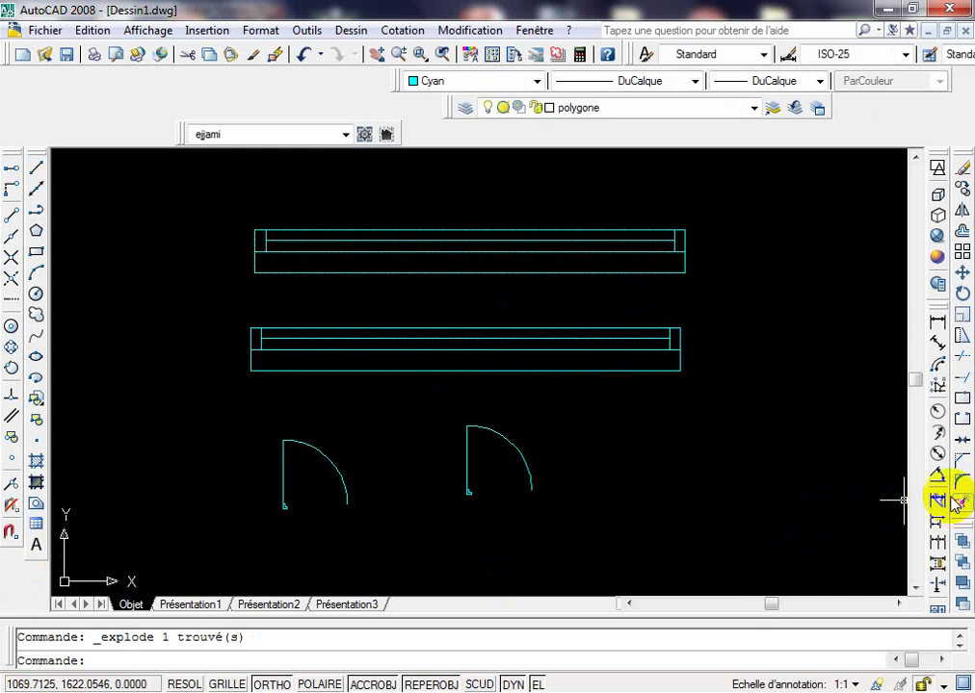
click(961, 335)
click(780, 315)
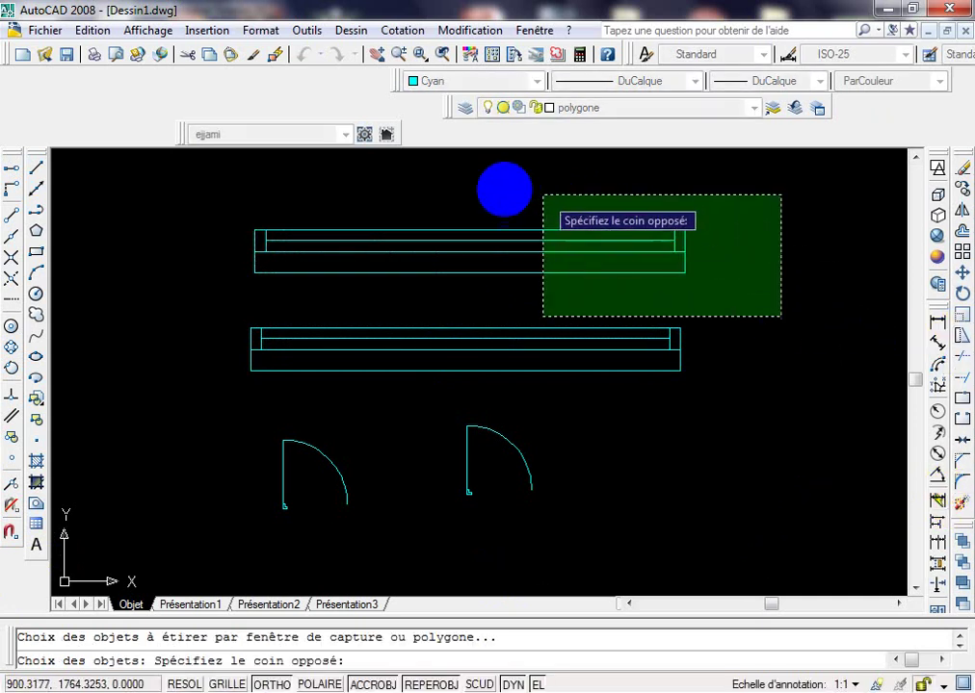
click(333, 160)
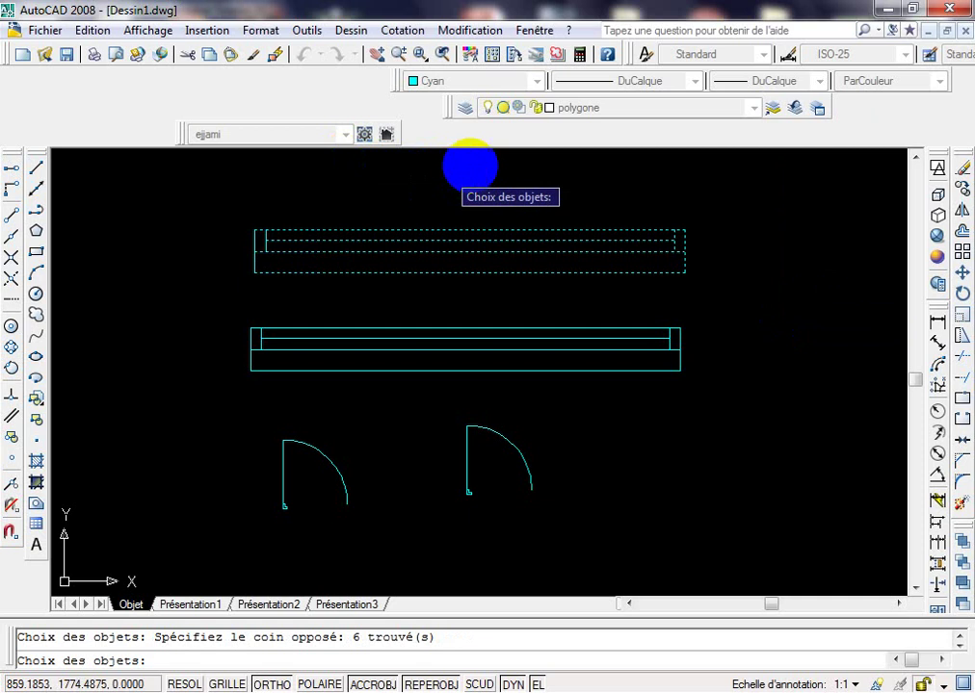
key(Return)
click(685, 272)
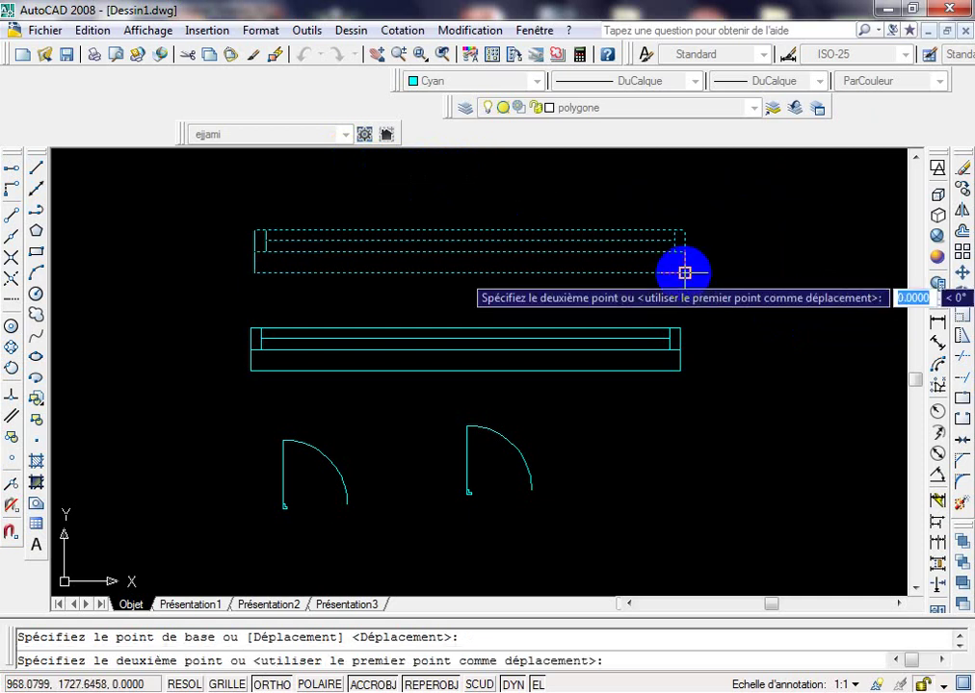
text(100)
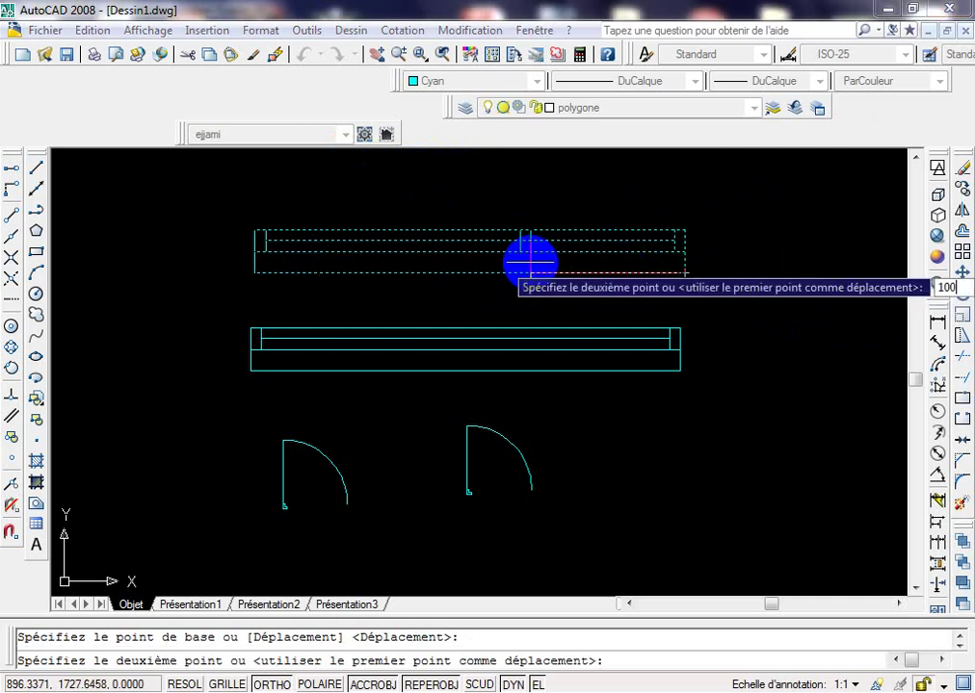
key(Return)
middle_drag(521, 268, 569, 258)
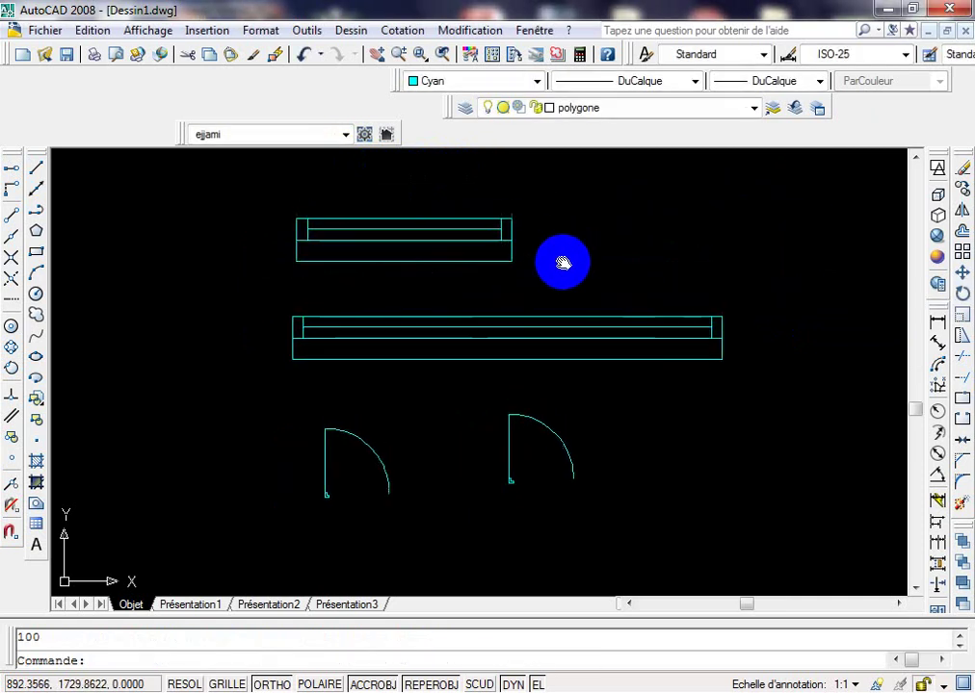